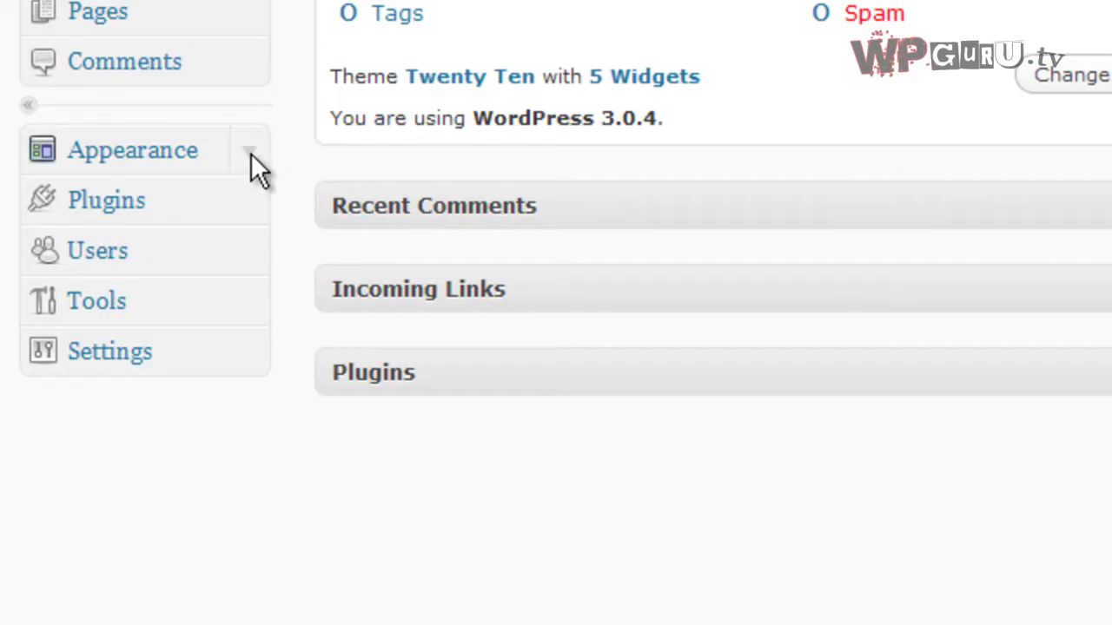
Open the custom background settings of the site's Twenty Ten theme.
left_click(250, 155)
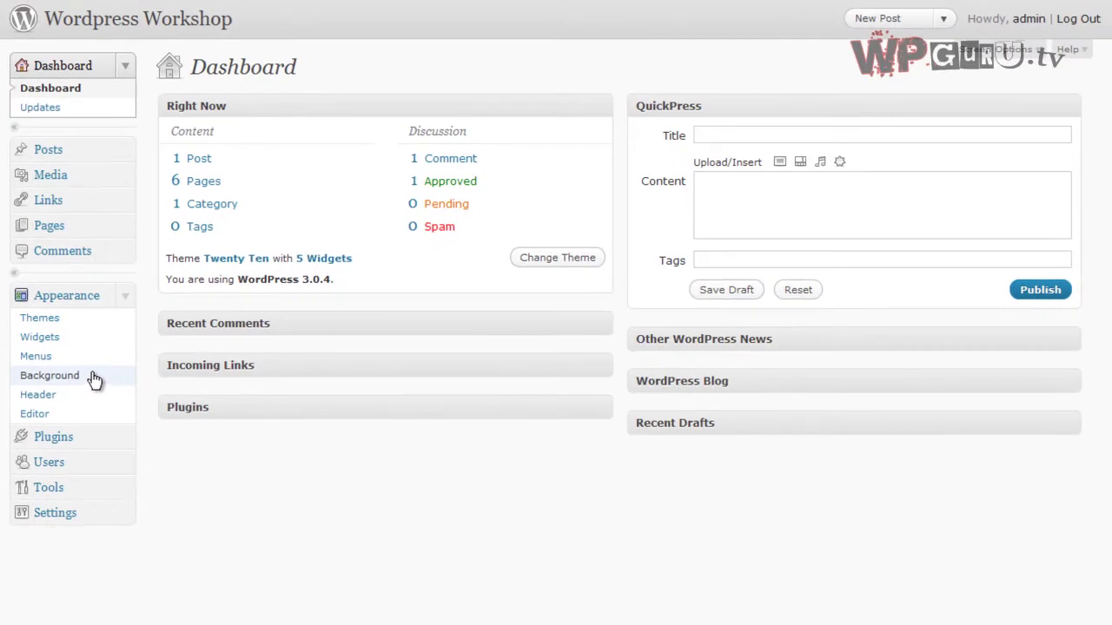
left_click(93, 380)
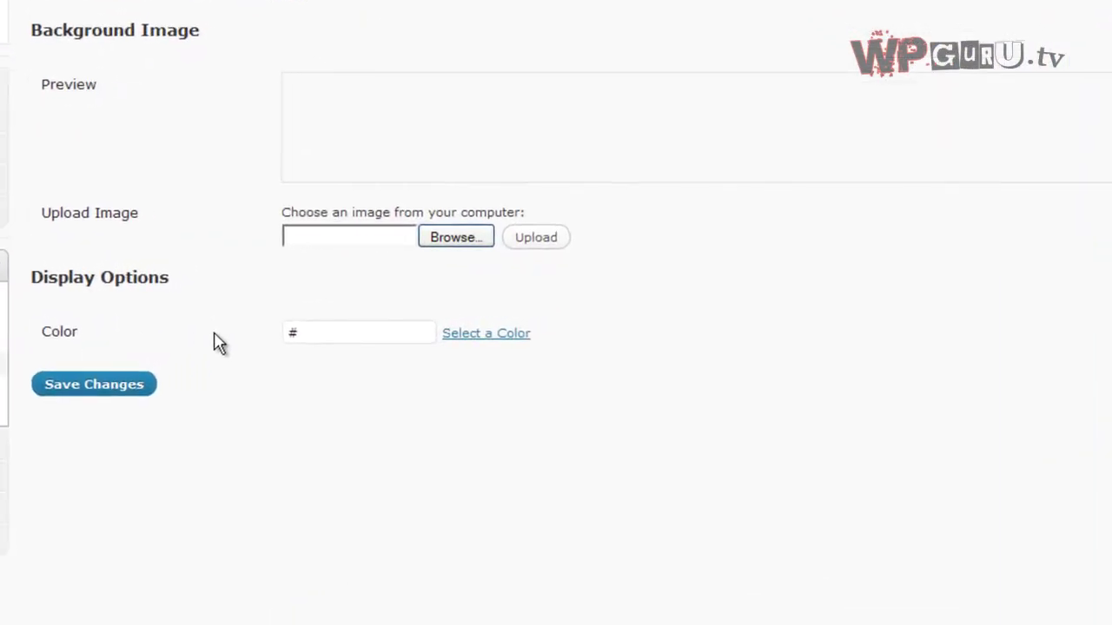
Save the pale pink #eec9e9 as the background color and check it on the reloaded live site.
left_click(514, 344)
mouse_move(345, 459)
left_mouse_down()
mouse_move(384, 427)
mouse_move(367, 439)
mouse_move(359, 417)
left_mouse_up()
mouse_move(387, 362)
left_mouse_down()
mouse_move(322, 387)
mouse_move(305, 495)
mouse_move(394, 543)
mouse_move(432, 535)
mouse_move(476, 487)
left_mouse_up()
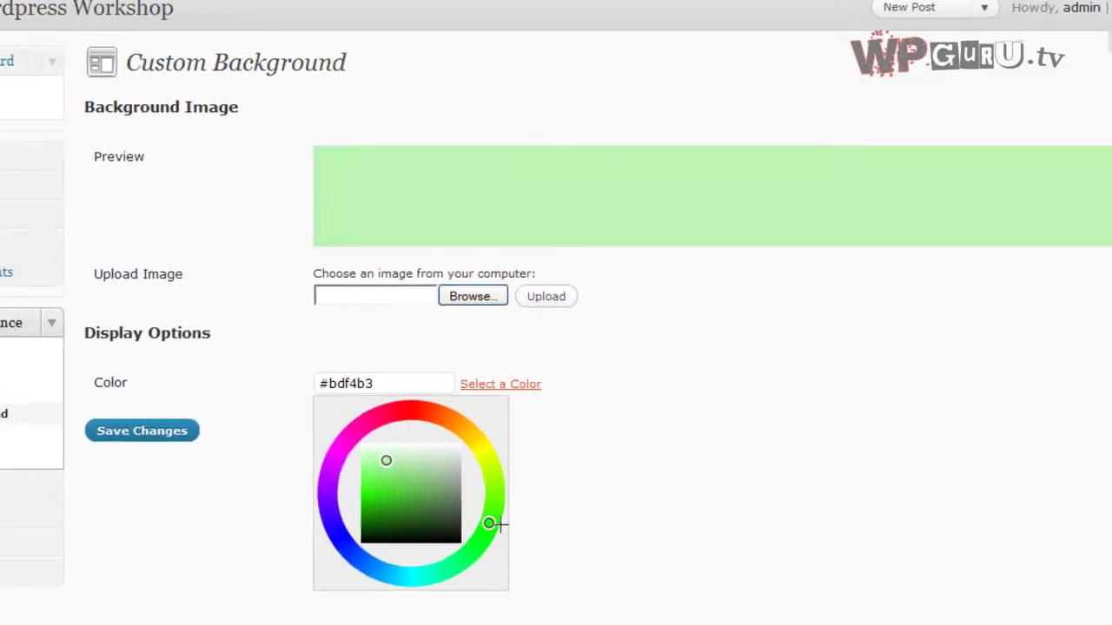
left_click_drag(500, 525, 501, 445)
mouse_move(521, 503)
left_mouse_down()
mouse_move(402, 455)
mouse_move(347, 475)
left_mouse_up()
left_click(439, 513)
left_click(239, 492)
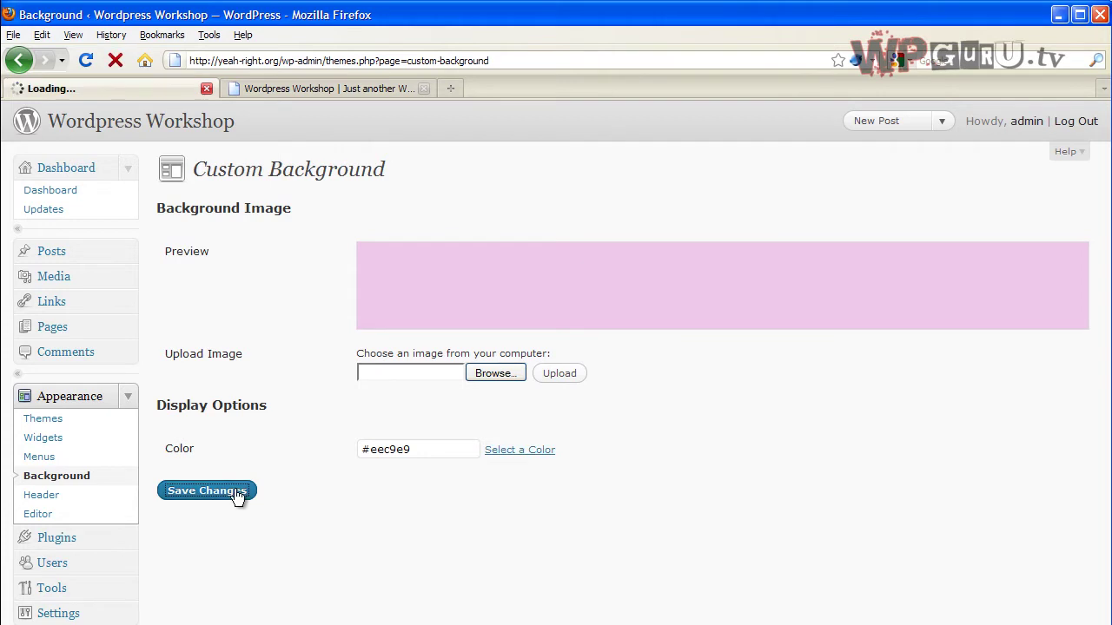
left_click(309, 87)
left_click(88, 61)
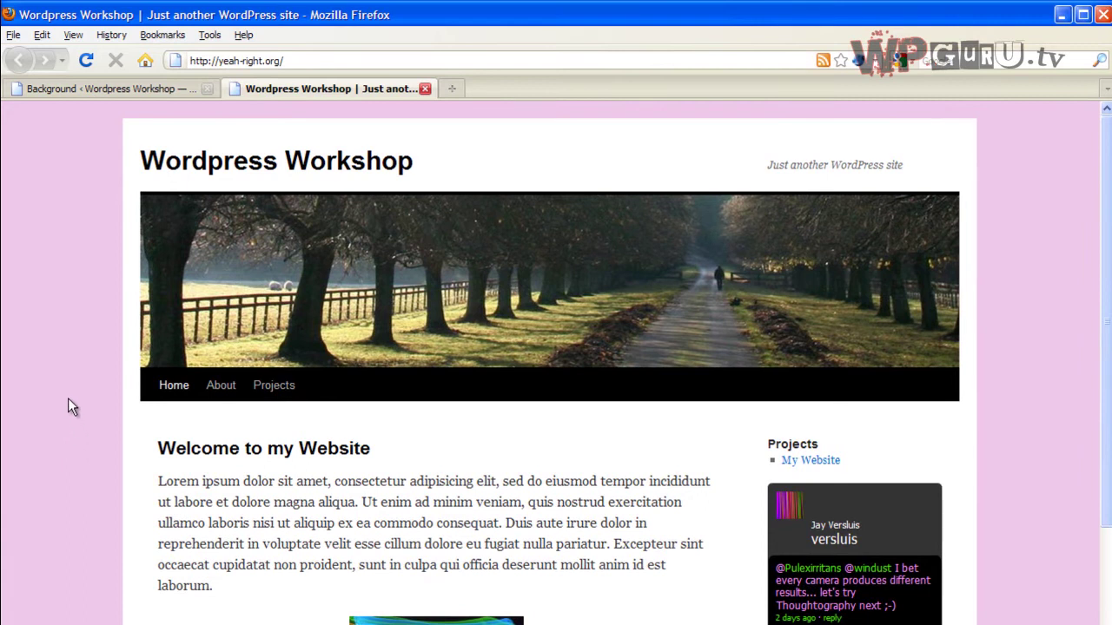
left_click(109, 88)
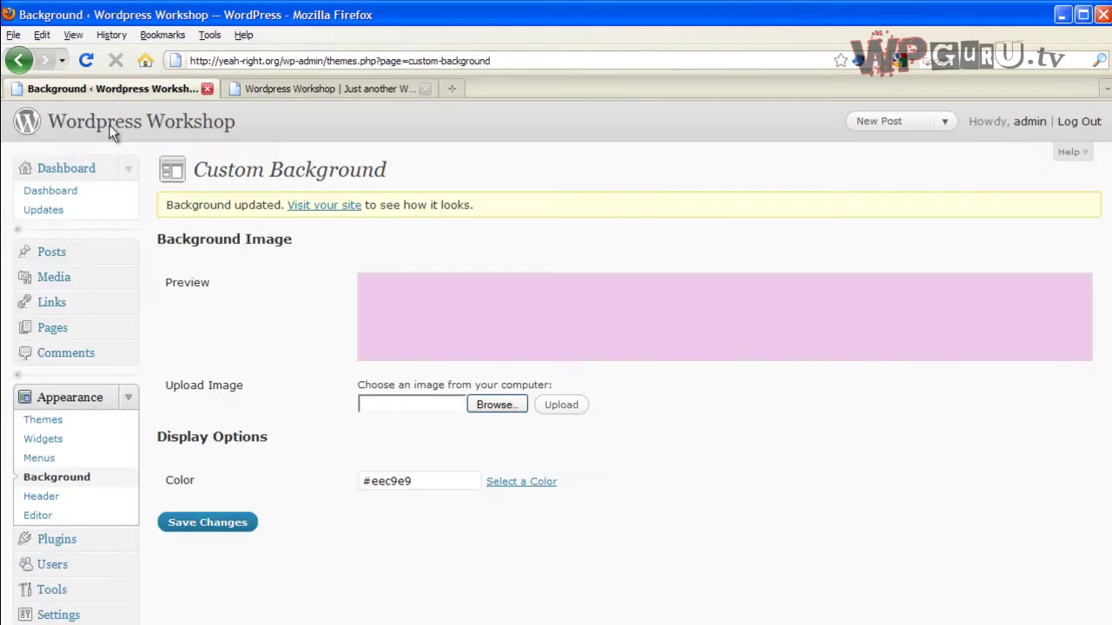
Change the background color to bright green #5bff14, save it, and view it on the live site.
left_click(520, 482)
left_click_drag(521, 608, 511, 586)
mouse_move(441, 548)
left_mouse_down()
mouse_move(397, 575)
mouse_move(371, 573)
left_mouse_up()
left_click(214, 525)
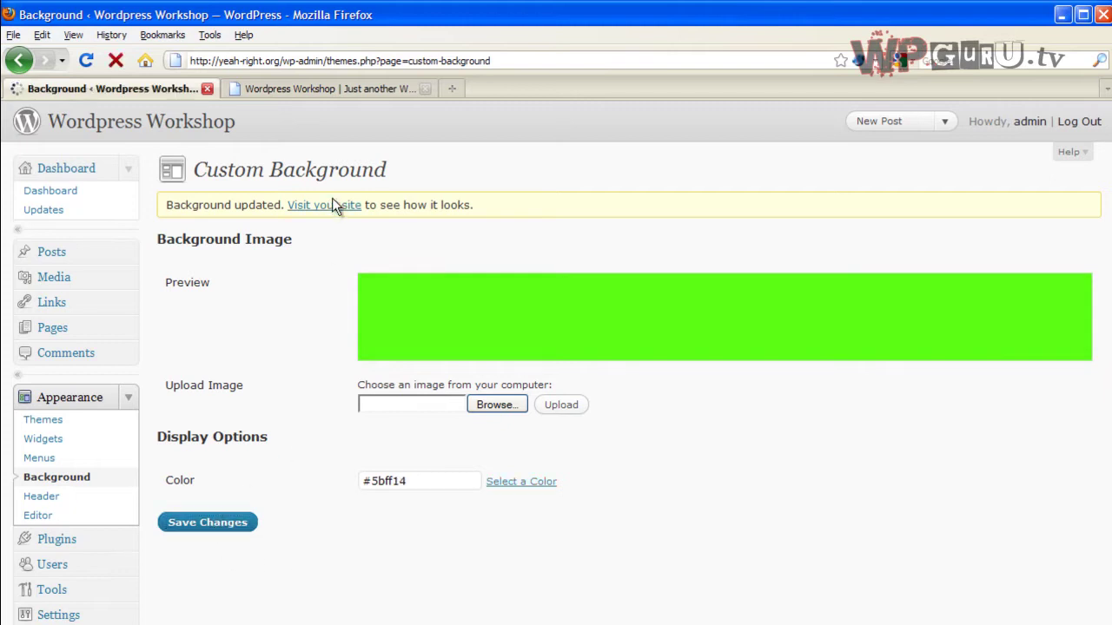
left_click(333, 88)
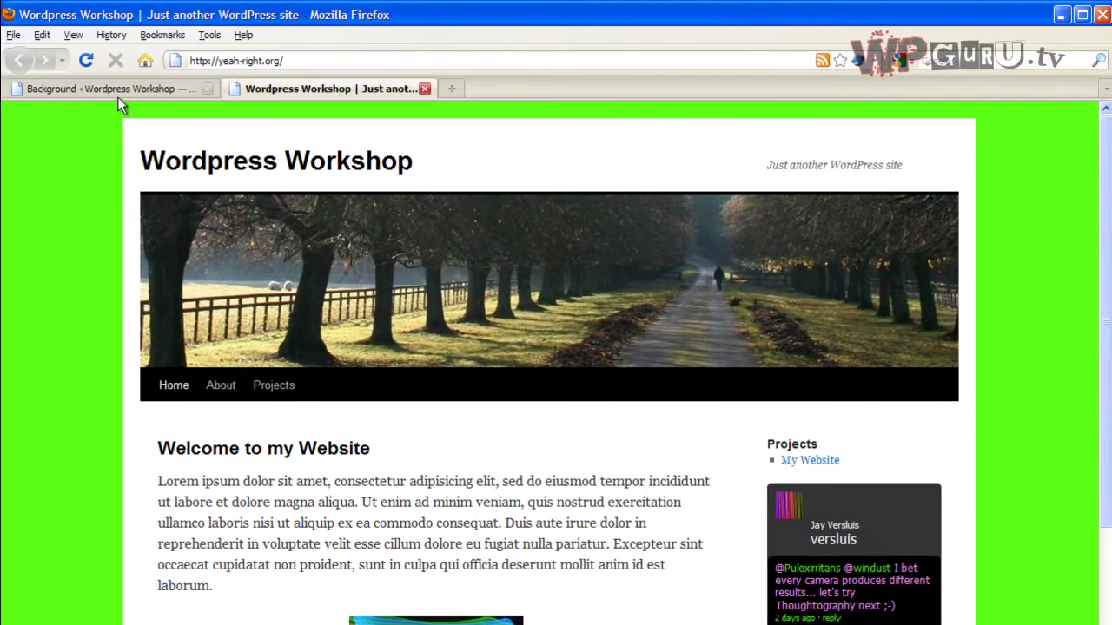
left_click(115, 88)
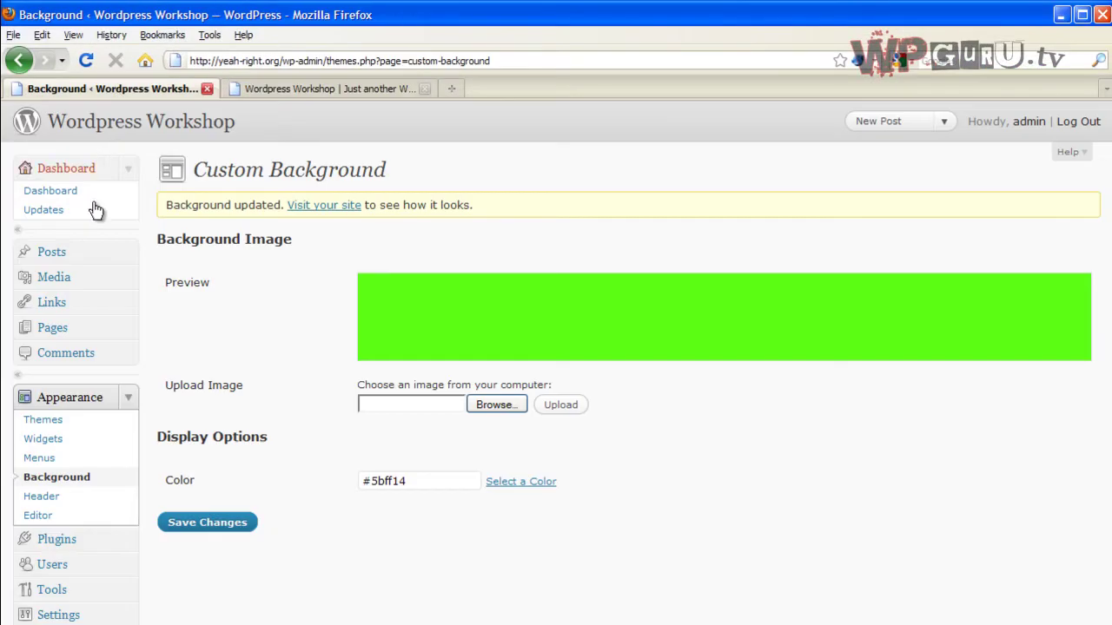
Set the background color to pink #e5b3dd, save it, and check it on the reloaded live site.
left_click(526, 482)
left_click_drag(389, 535, 385, 529)
left_click_drag(400, 574, 443, 550)
left_click(265, 556)
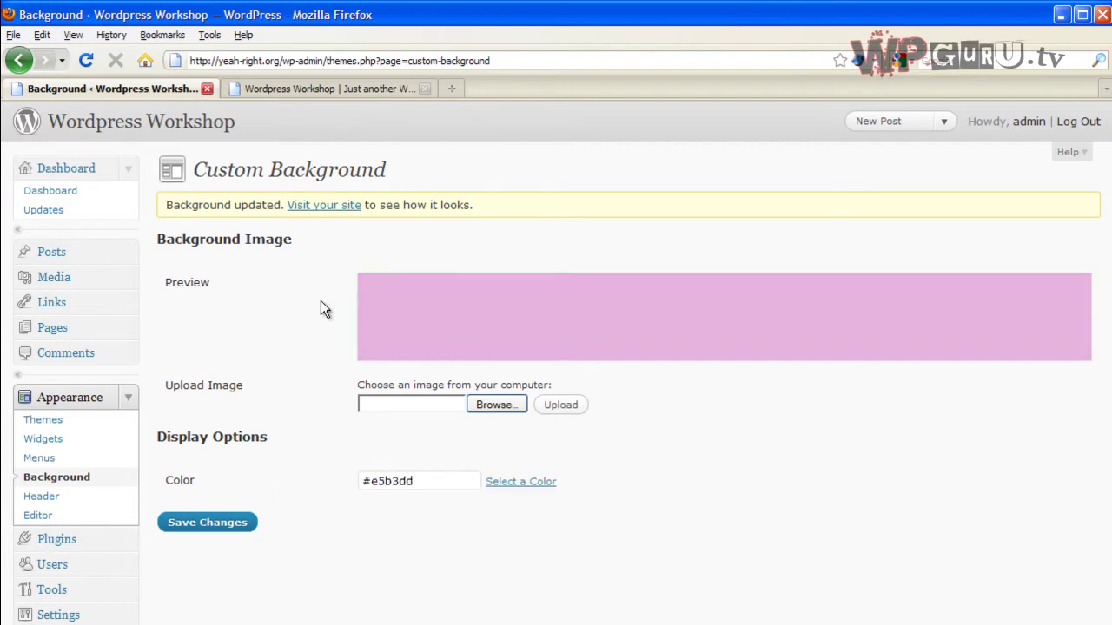
left_click(351, 87)
left_click(85, 59)
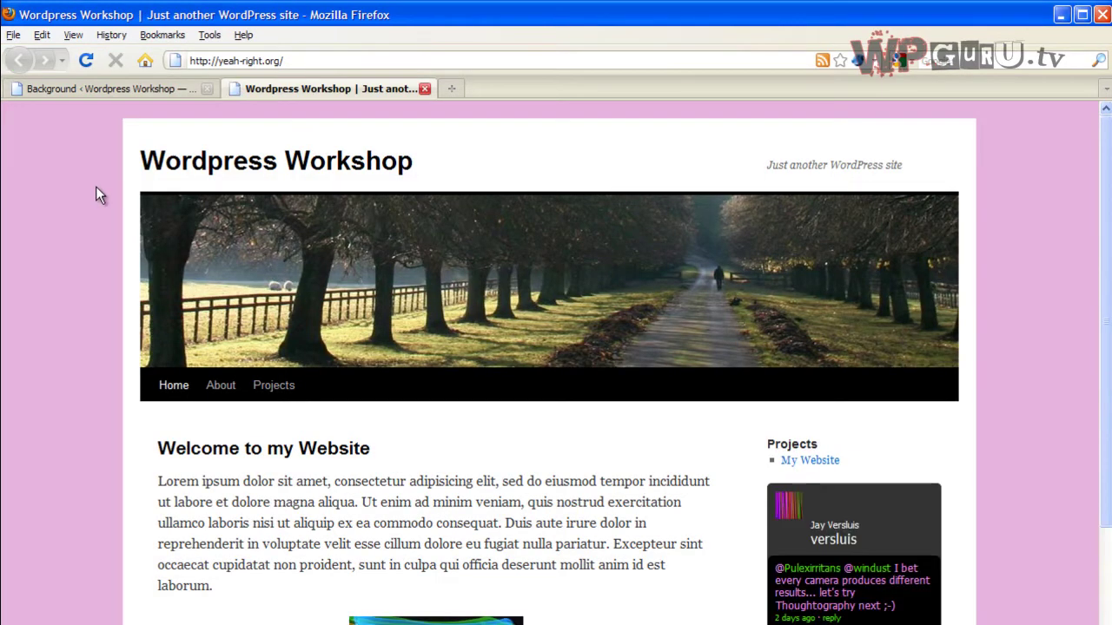
left_click(120, 90)
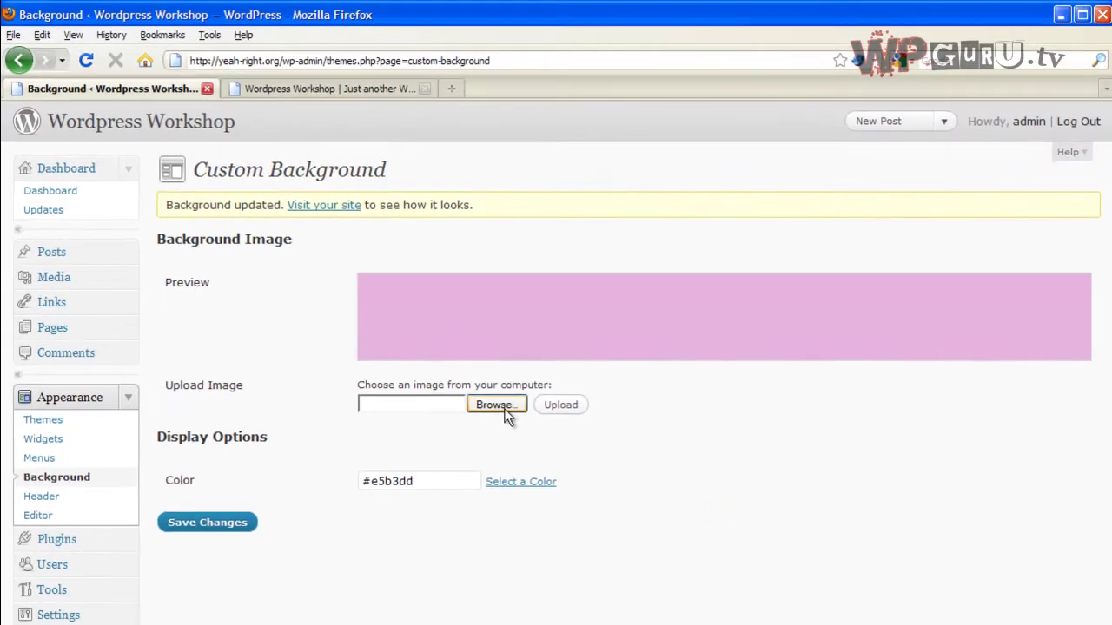
Upload Miami Sea Turles-23.jpg from the Pictures folder as the background image.
left_click(496, 404)
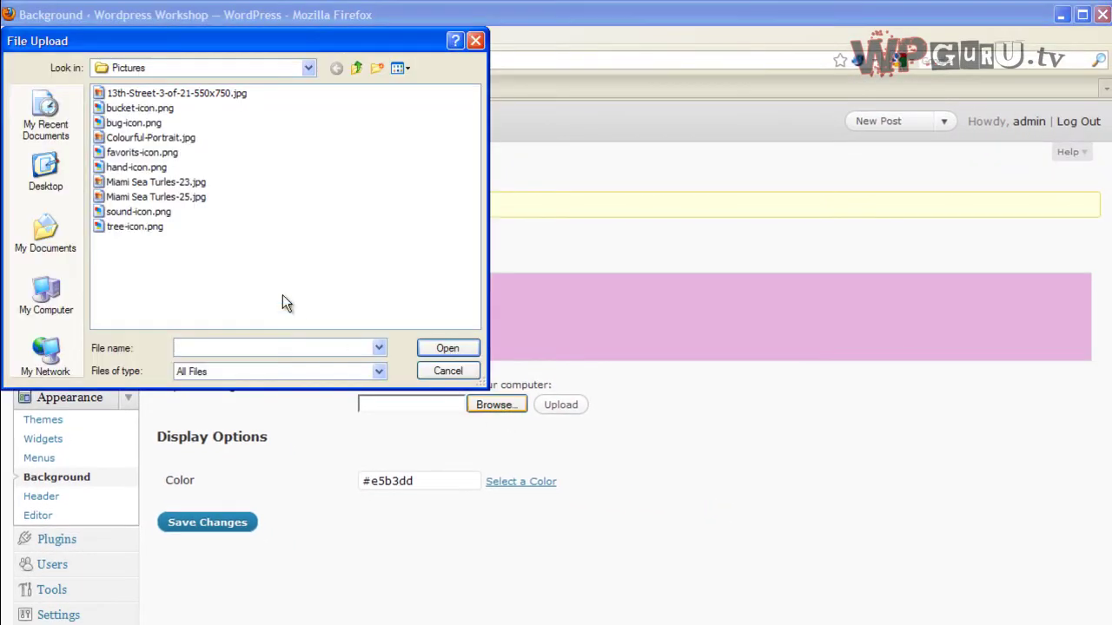
left_click(198, 184)
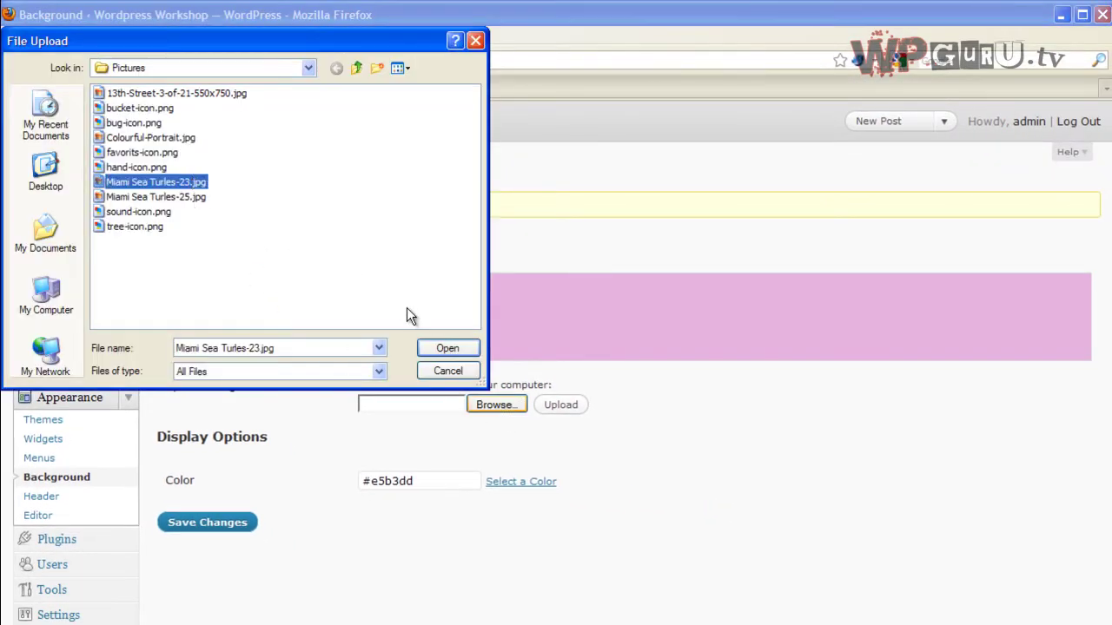
left_click(448, 348)
left_click(561, 405)
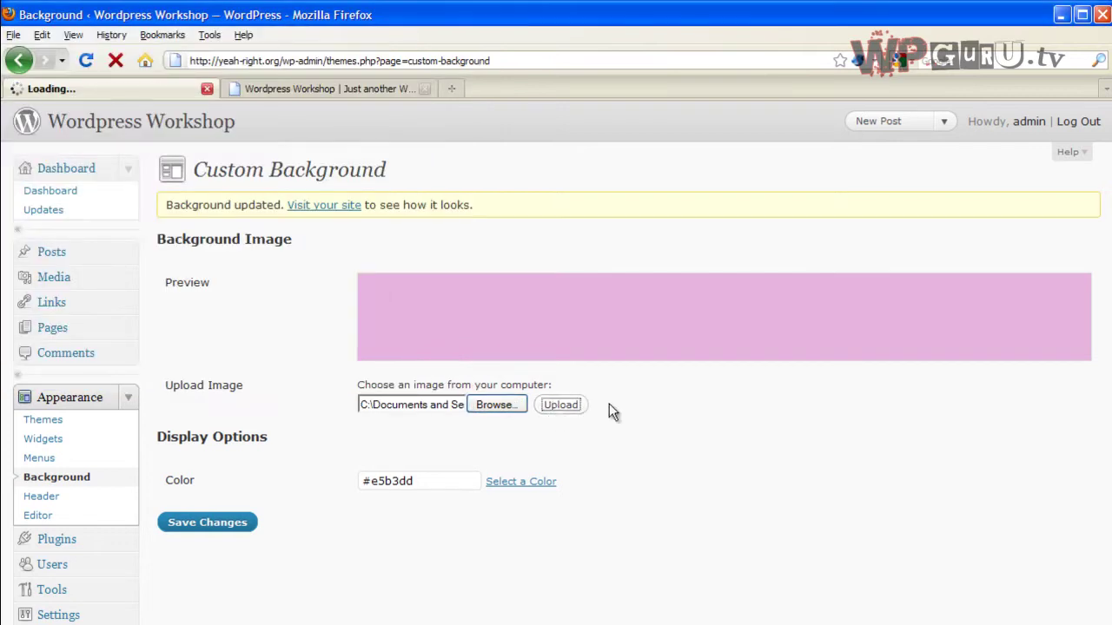
Examine how the beach background image behaves on the live site while the page content scrolls.
key("ctrl+Tab")
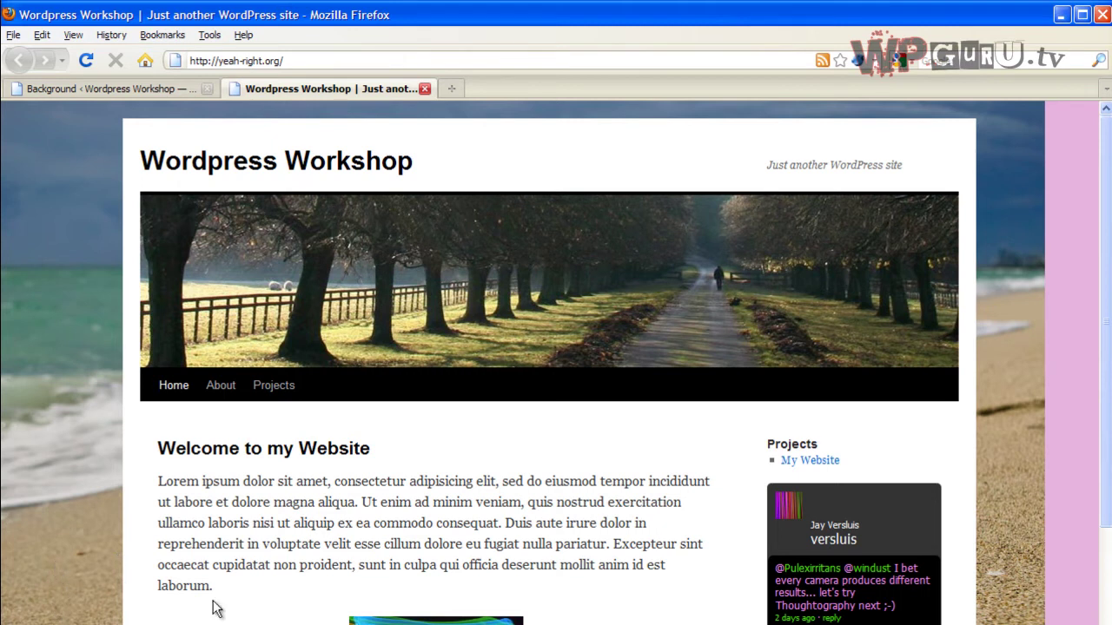
scroll(216, 608, "down", 8)
scroll(215, 608, "up", 6)
scroll(216, 608, "down", 4)
scroll(211, 603, "down", 2)
scroll(74, 562, "up", 8)
scroll(74, 555, "down", 5)
scroll(74, 556, "up", 5)
scroll(74, 556, "down", 5)
scroll(74, 555, "up", 5)
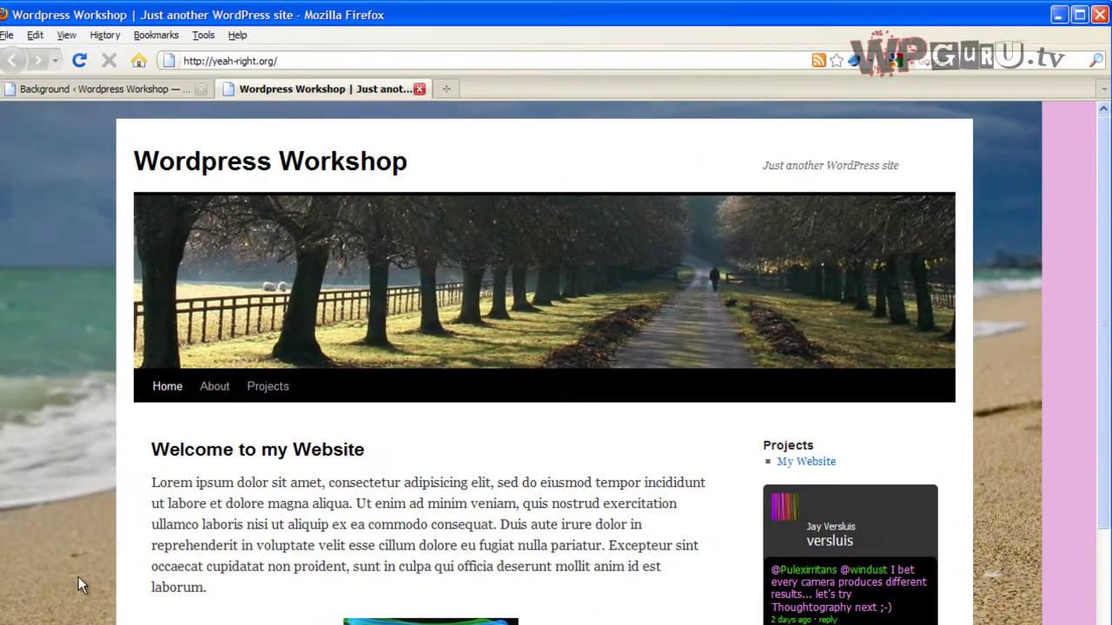
Set the background image position to Center, save the change, and check it on the reloaded live site.
left_click(119, 87)
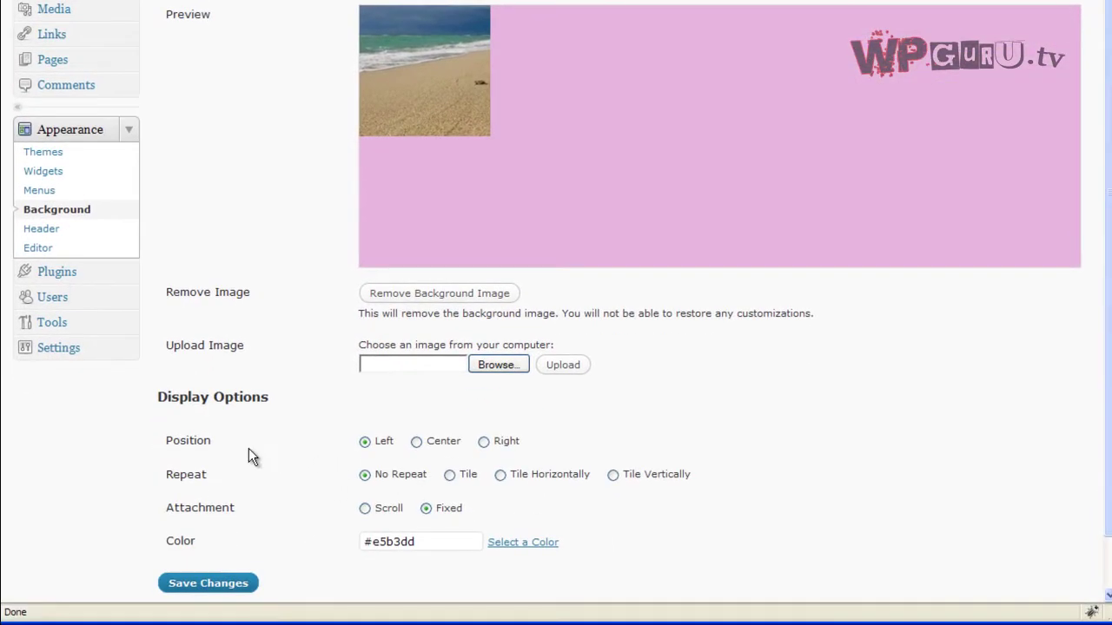
left_click(416, 442)
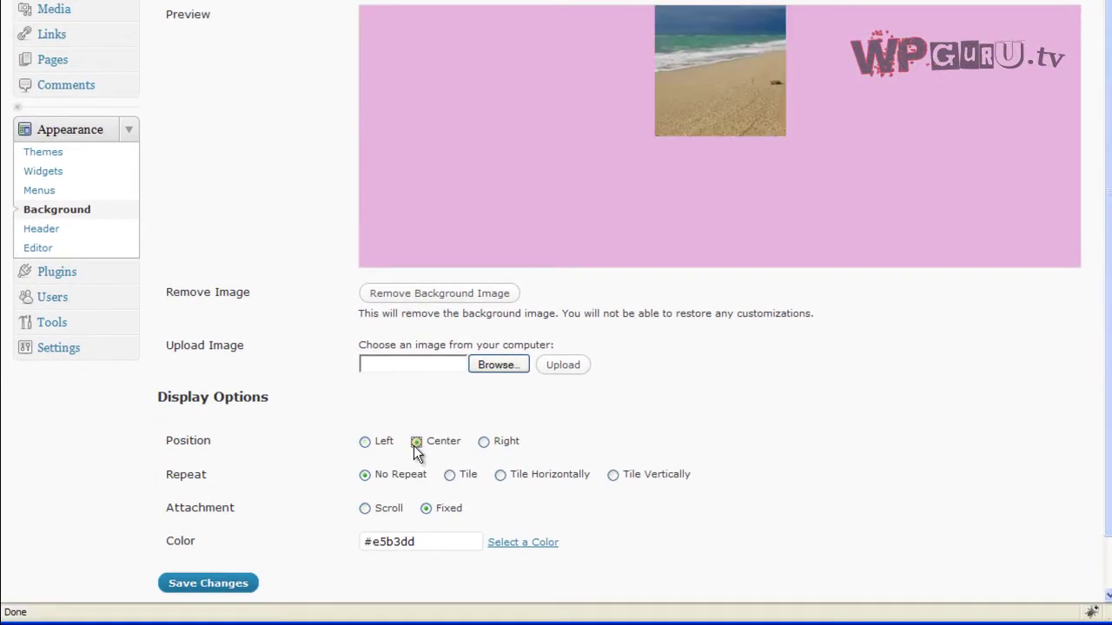
left_click(228, 584)
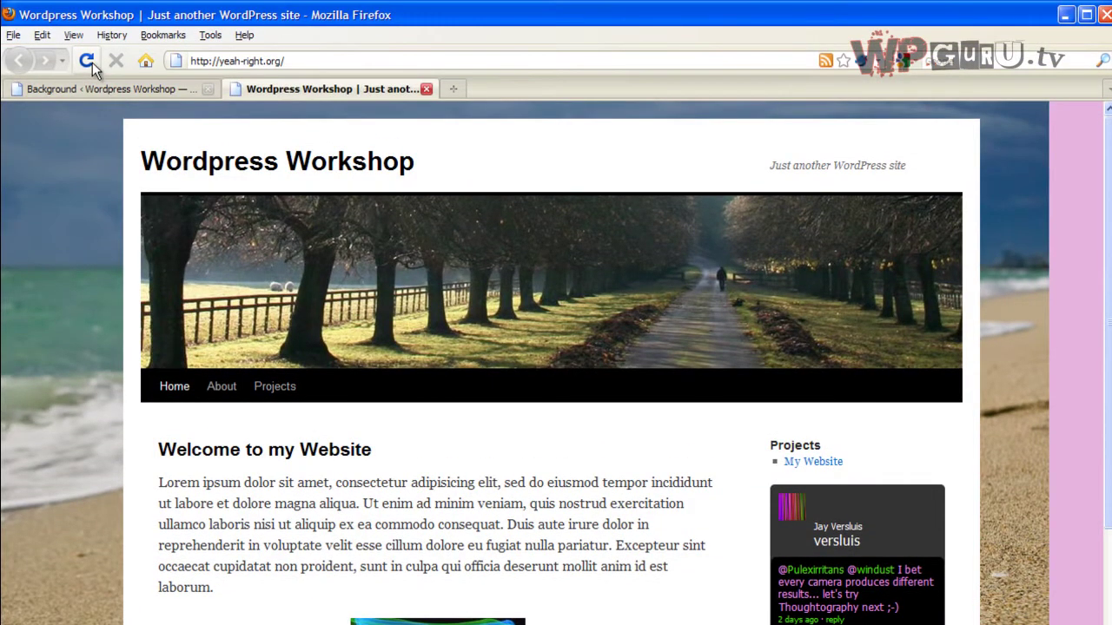
left_click(91, 63)
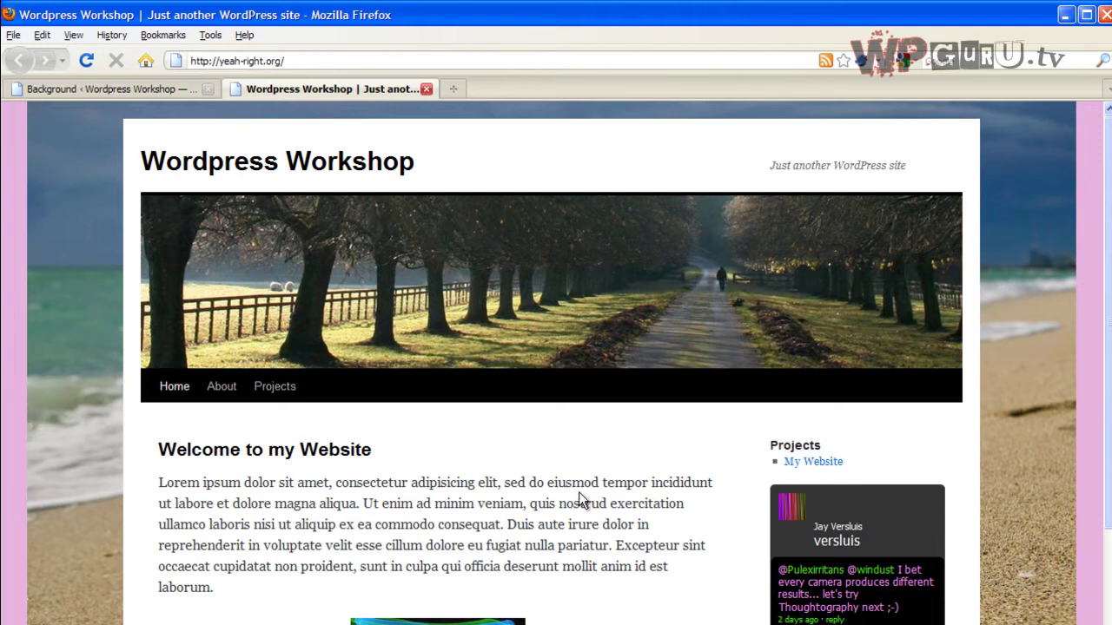
Set the background image attachment to Scroll, save the change, and check its scrolling behavior on the reloaded live site.
left_click(137, 87)
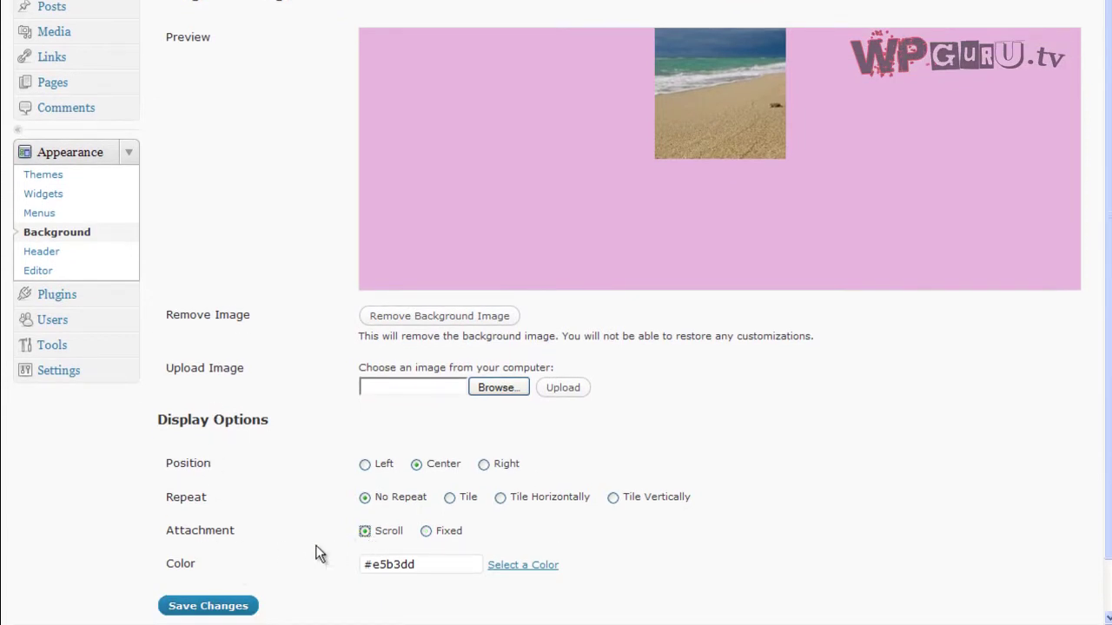
left_click(233, 614)
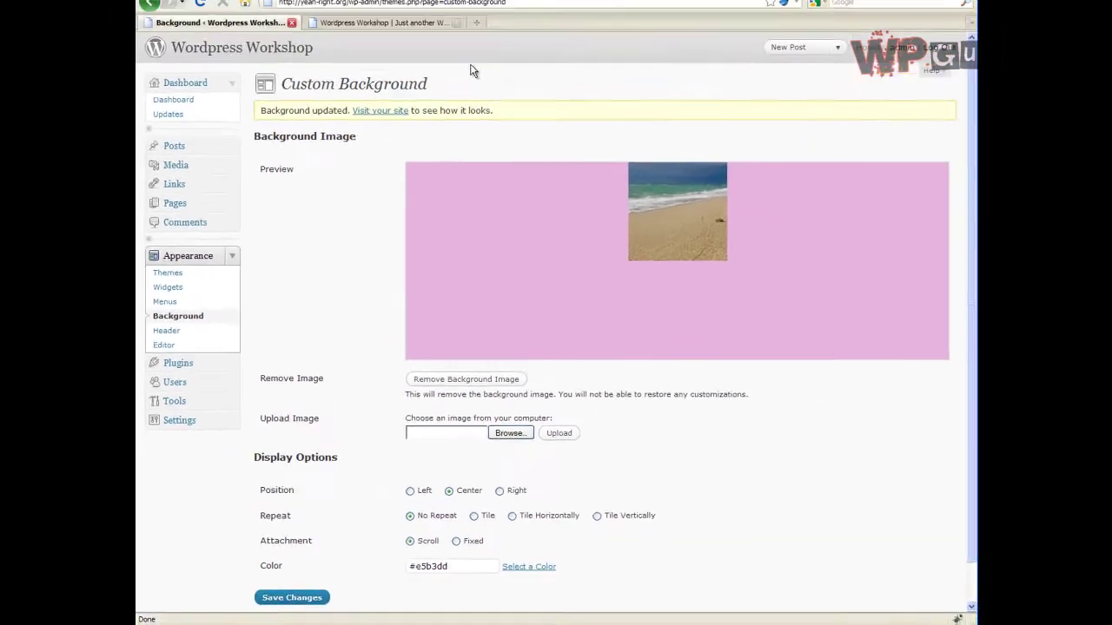
key("ctrl+Tab")
key("F5")
scroll(321, 382, "down", 5)
scroll(321, 382, "up", 5)
scroll(322, 382, "down", 5)
scroll(321, 382, "up", 4)
scroll(321, 382, "up", 2)
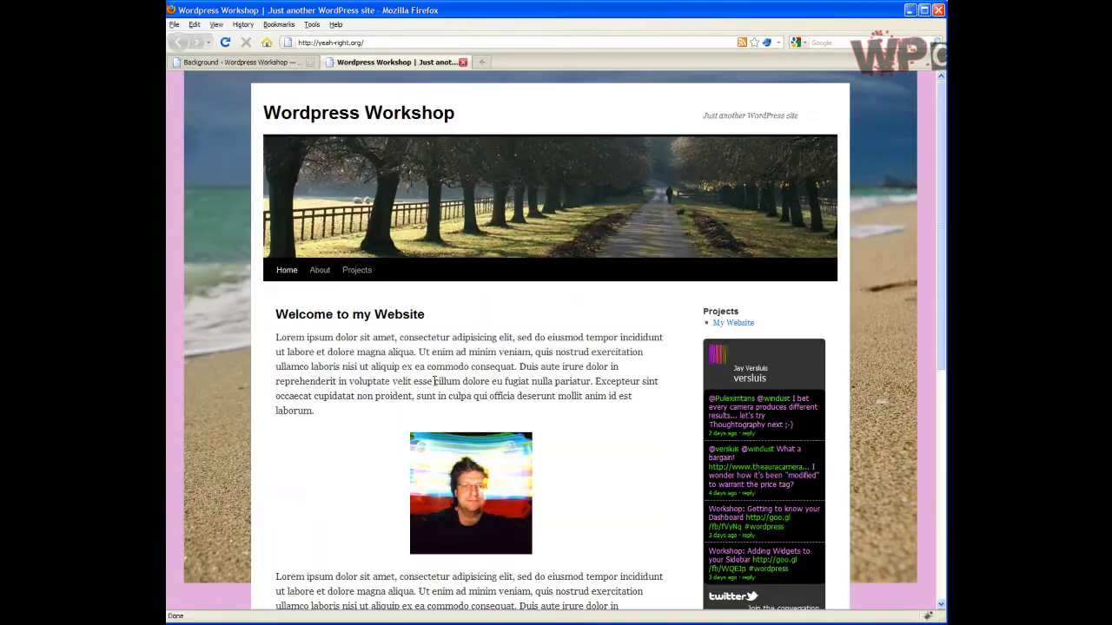
Replace the background image by uploading Colourful-Portrait.jpg, and check it on the reloaded live site.
left_click(248, 63)
left_click(514, 441)
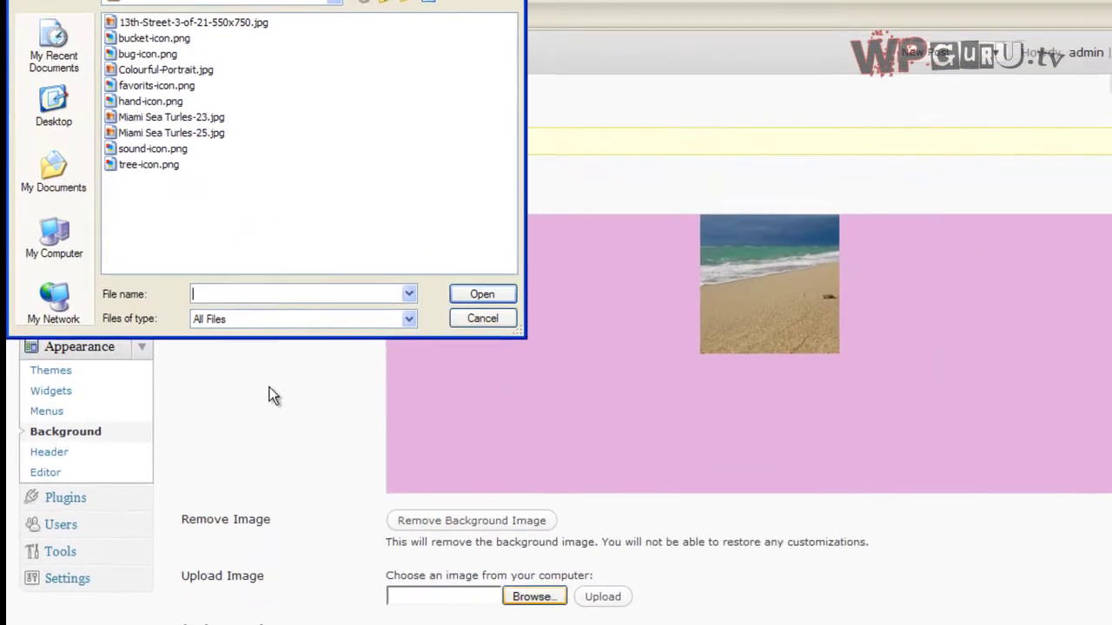
left_click(230, 86)
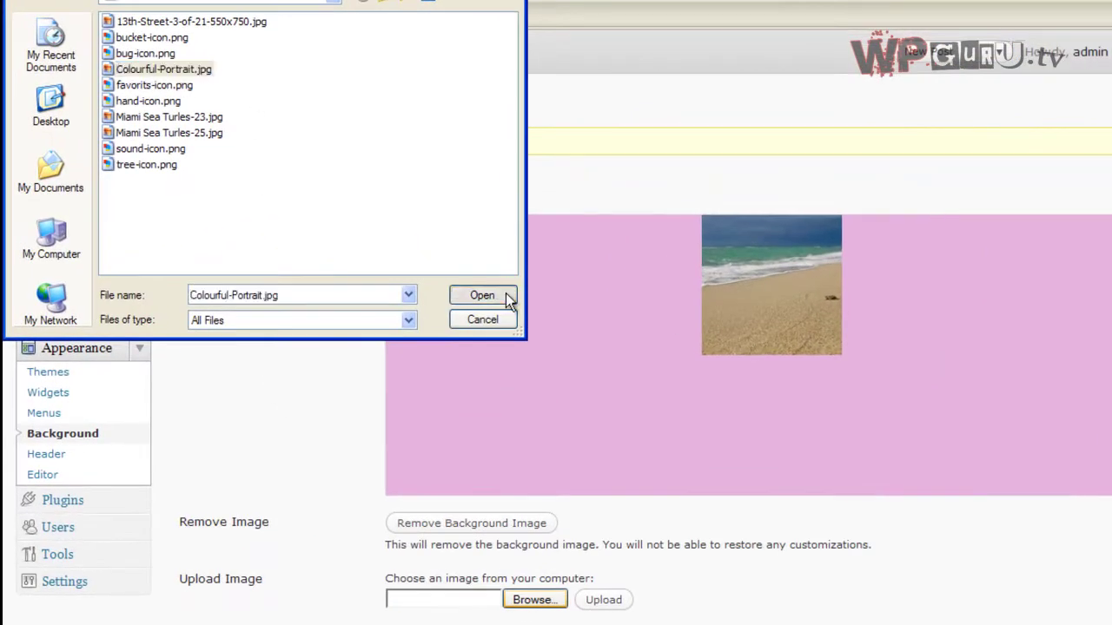
left_click(507, 296)
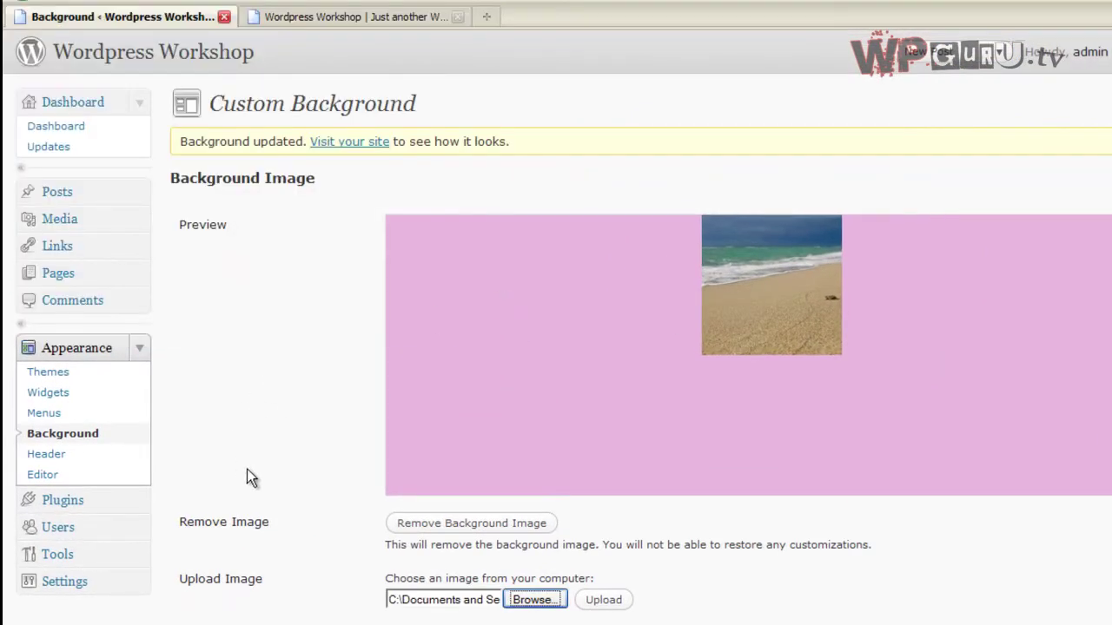
left_click(603, 600)
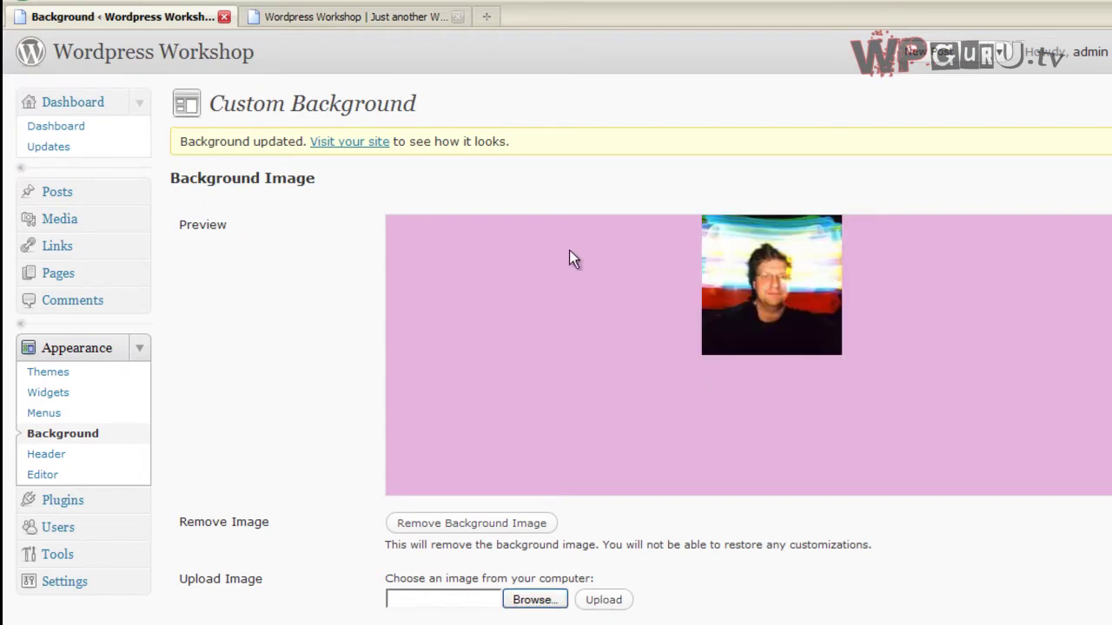
left_click(356, 17)
left_click(224, 43)
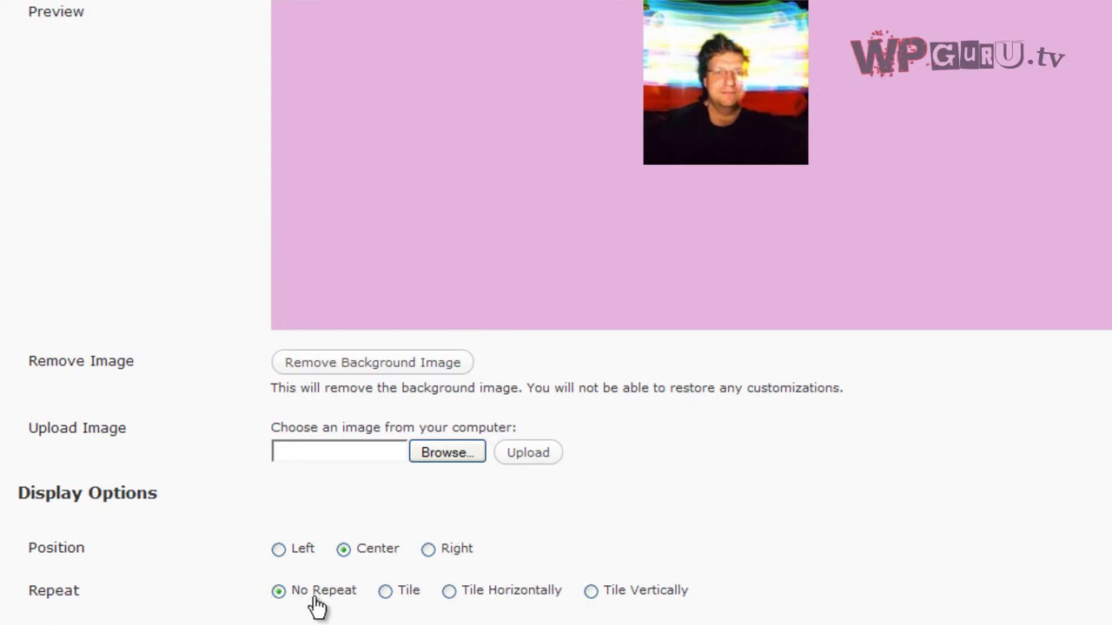
Try the Tile, Tile Horizontally and Tile Vertically repeat options on the portrait in the background preview.
left_click(386, 599)
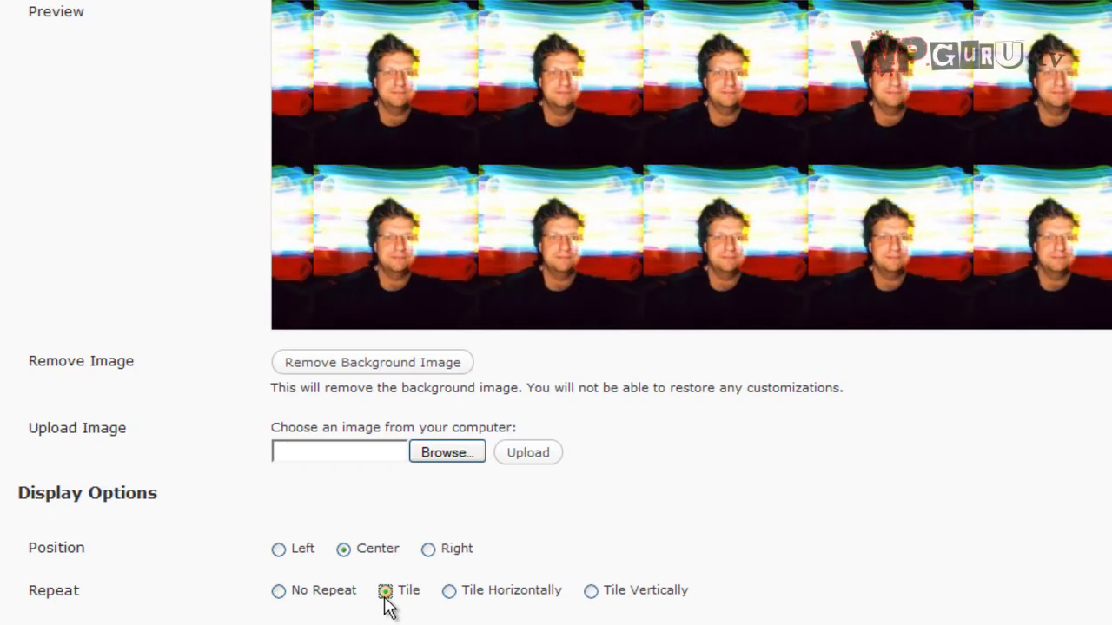
left_click(449, 592)
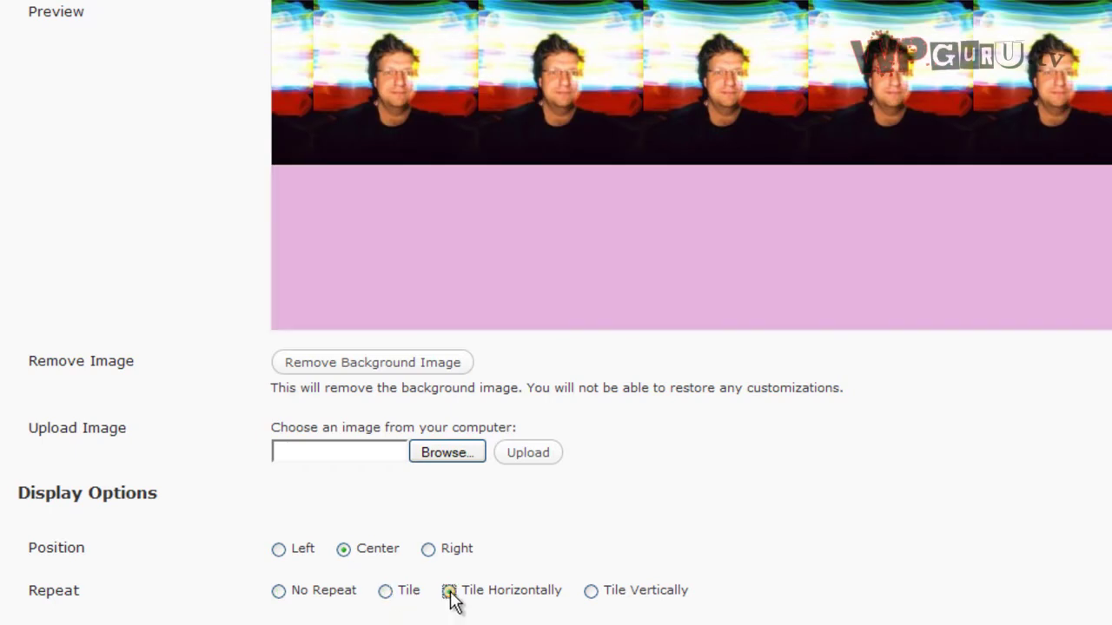
left_click(591, 593)
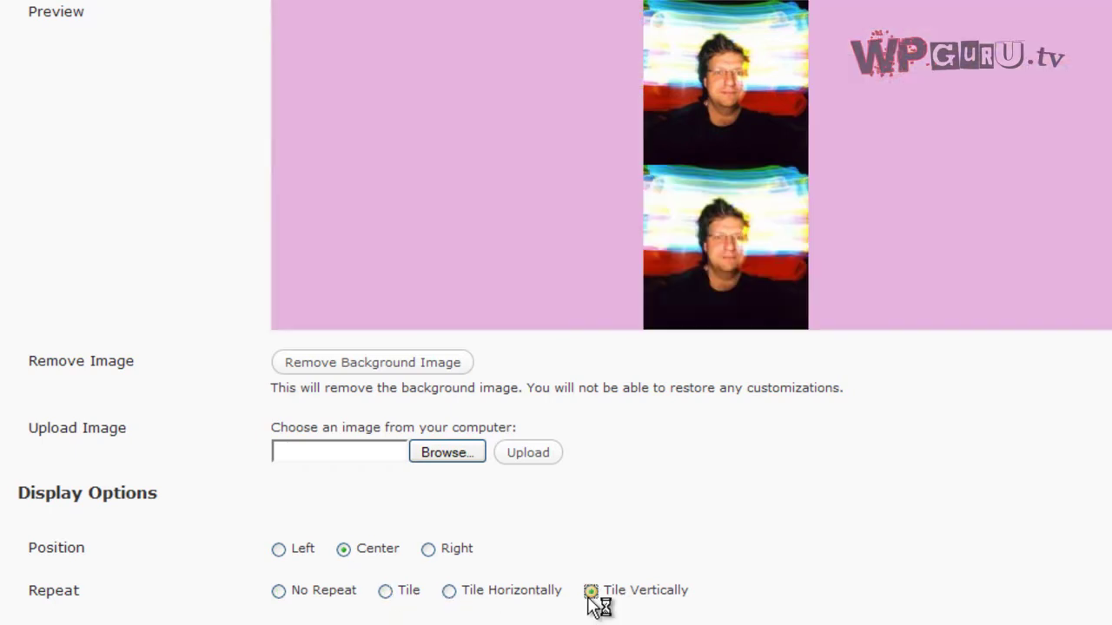
Set the background image's repeat option to Tile, save it, and check it on the reloaded live site.
left_click(386, 593)
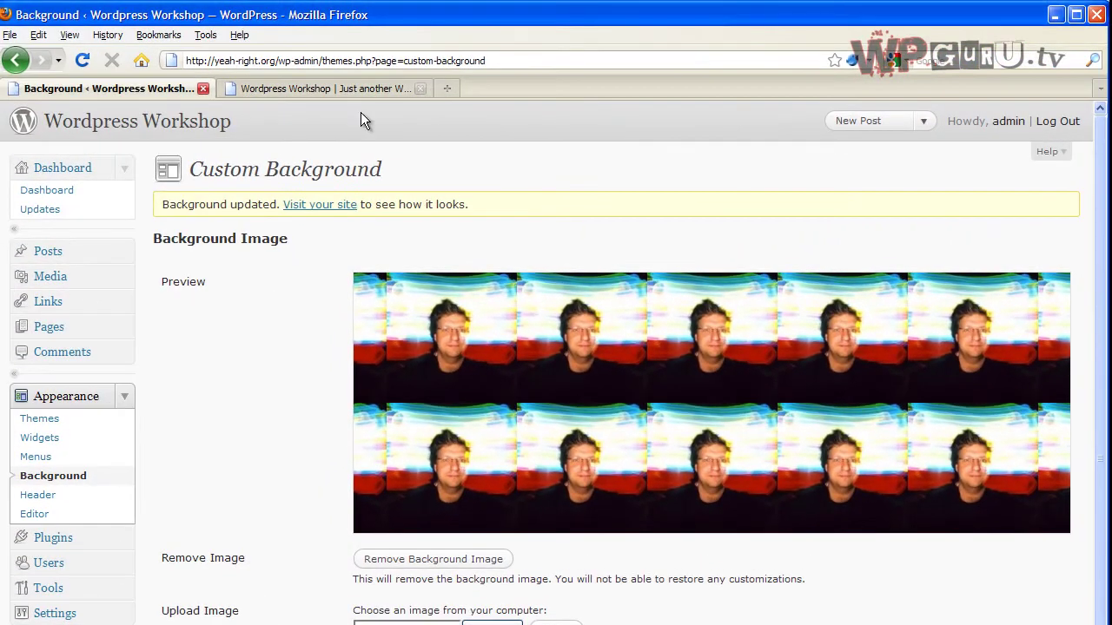
left_click(322, 88)
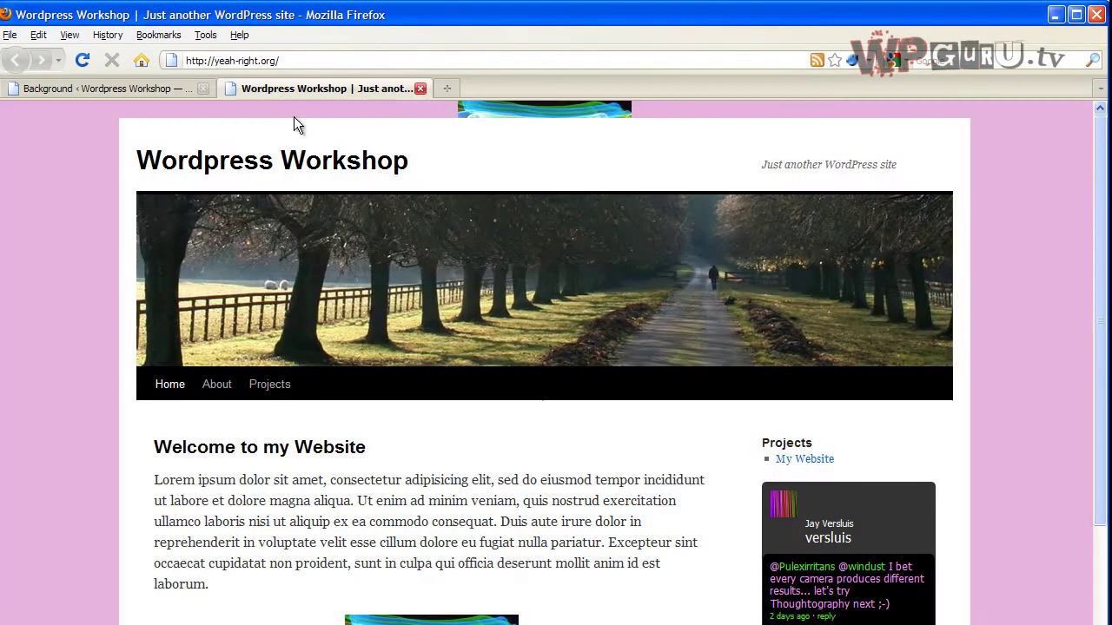
left_click(82, 59)
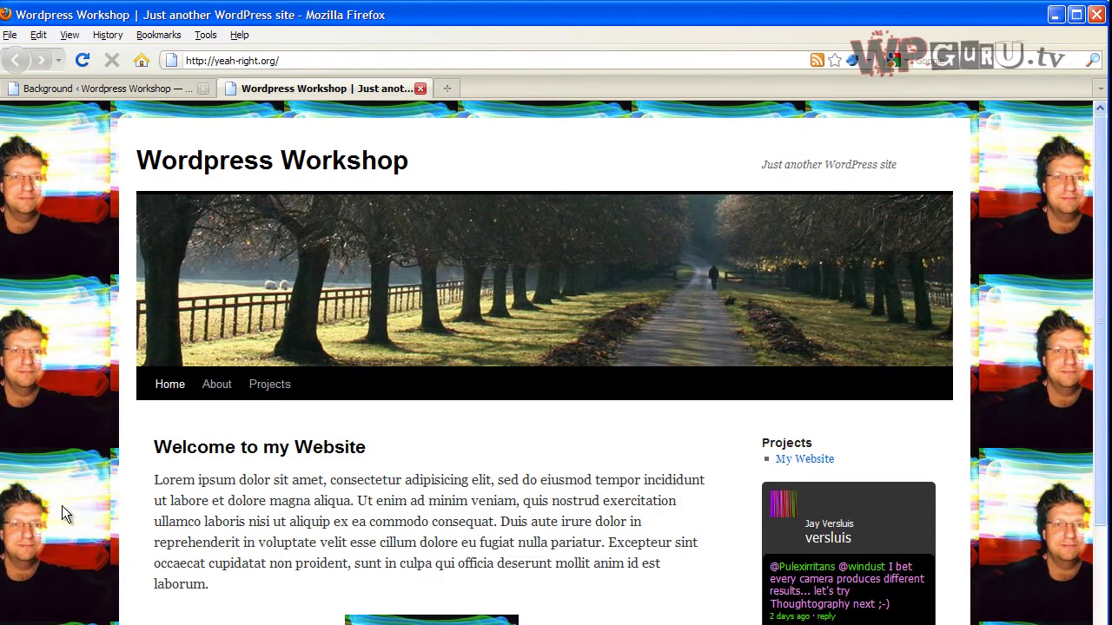
Set the background image's position to Left, save it, and check the tiled portrait on the reloaded live site.
scroll(62, 506, "down", 10)
scroll(61, 505, "up", 2)
scroll(62, 506, "up", 8)
key("ctrl+Tab")
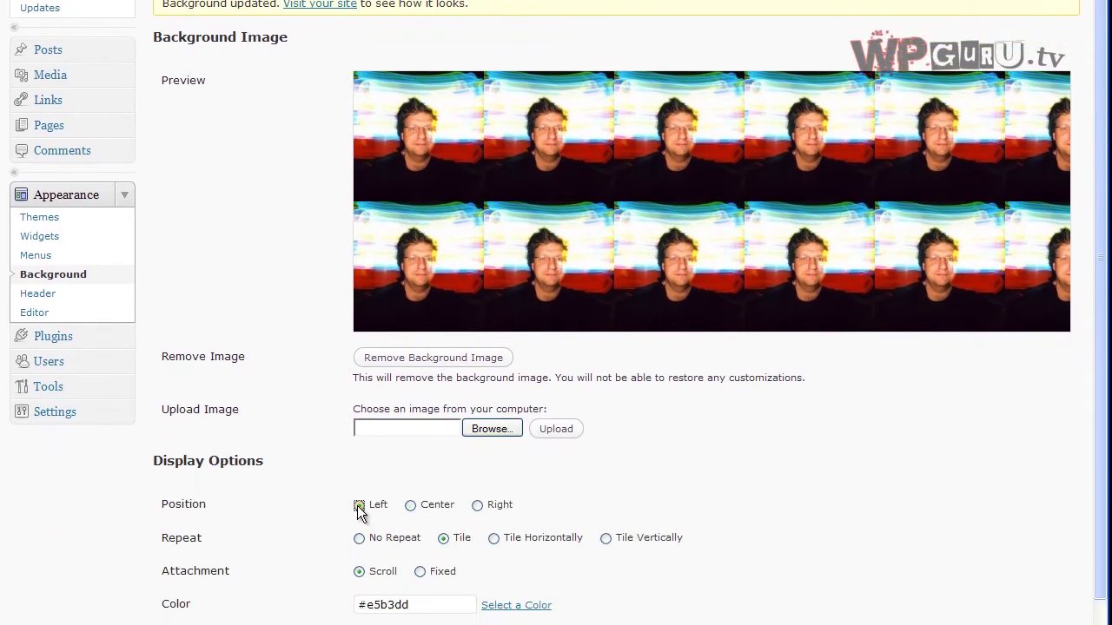
key("ctrl+Tab")
key("F5")
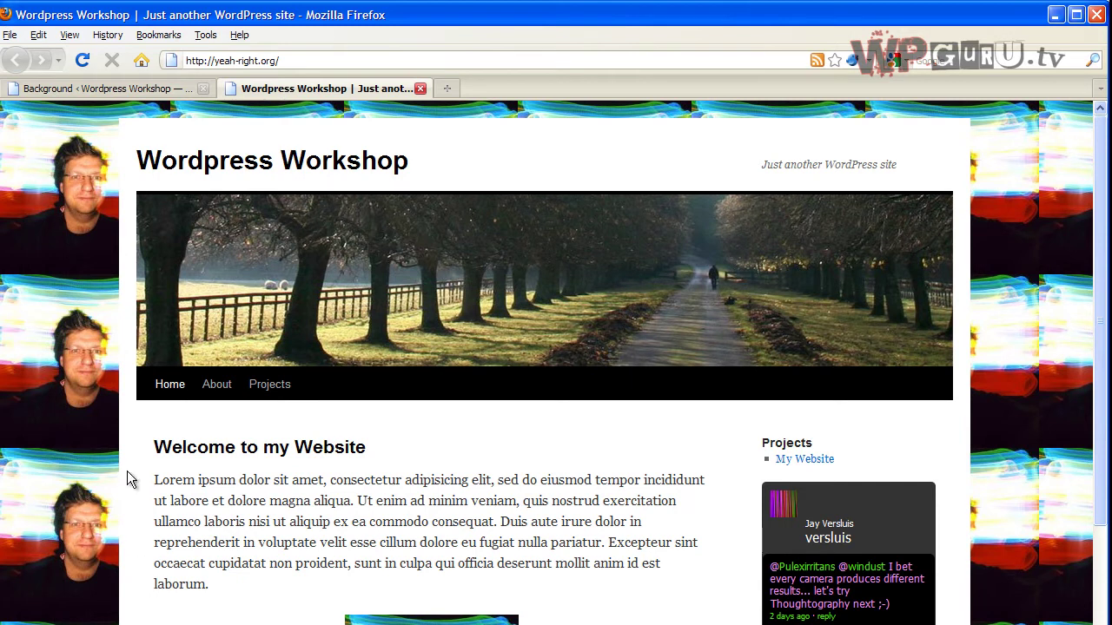
Replace the background image by uploading favorits-icon.png from the Pictures folder, and check it on the reloaded live site.
left_click(95, 88)
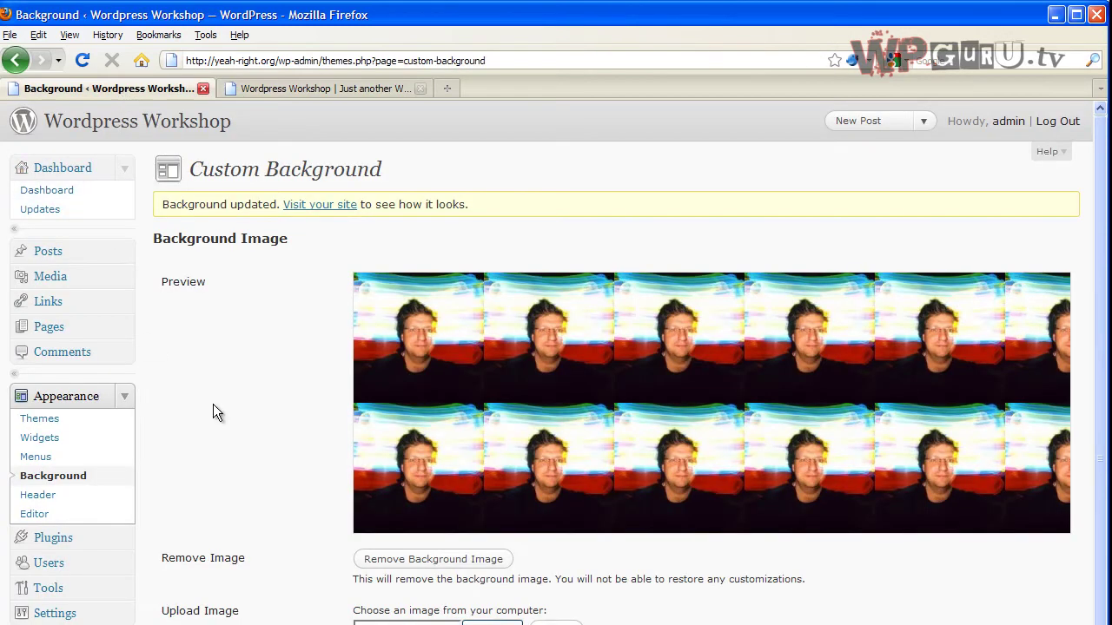
left_click(490, 623)
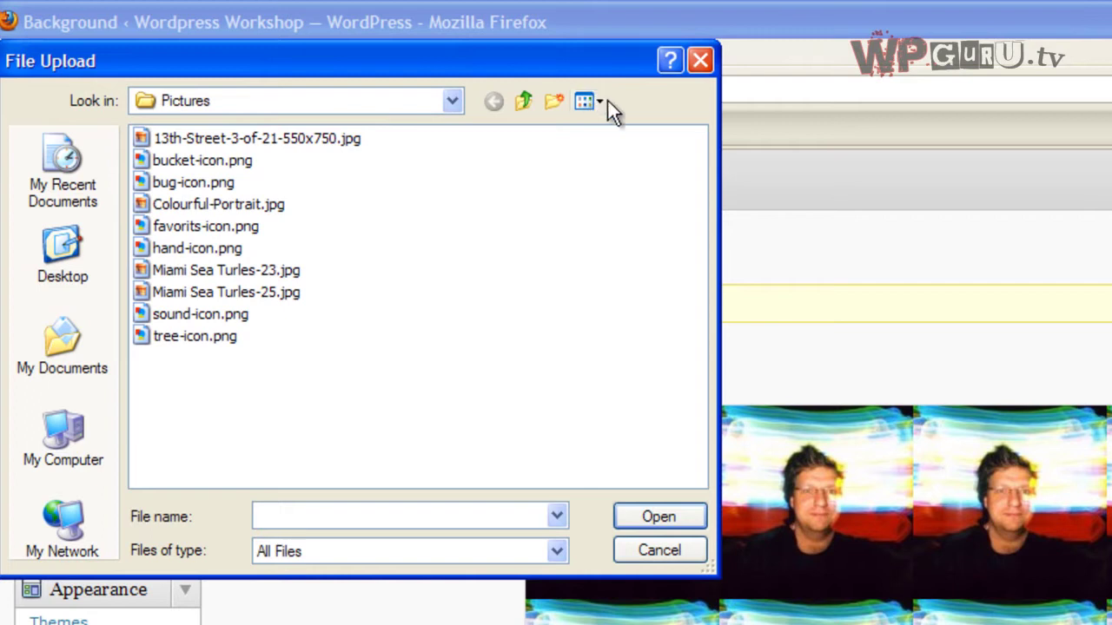
left_click(608, 102)
left_click(618, 132)
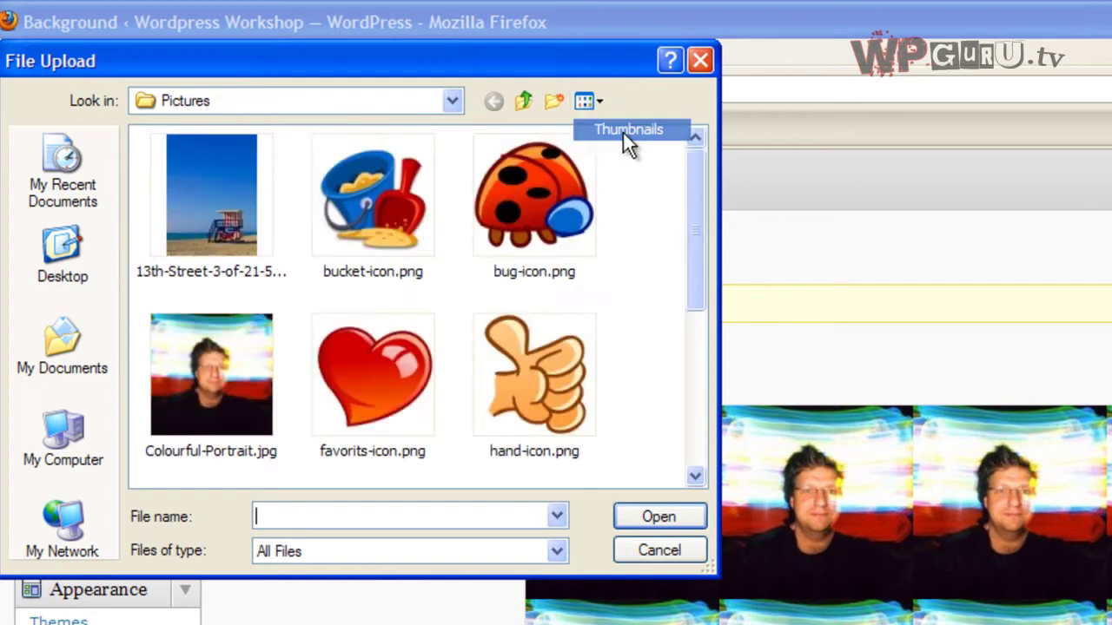
left_click(412, 384)
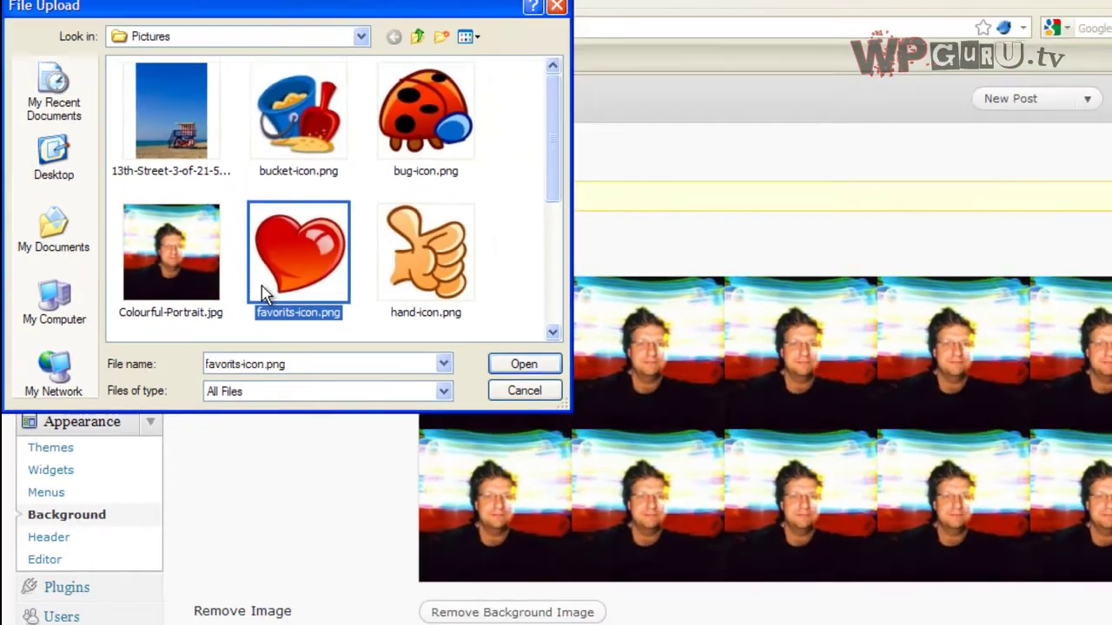
left_click(977, 463)
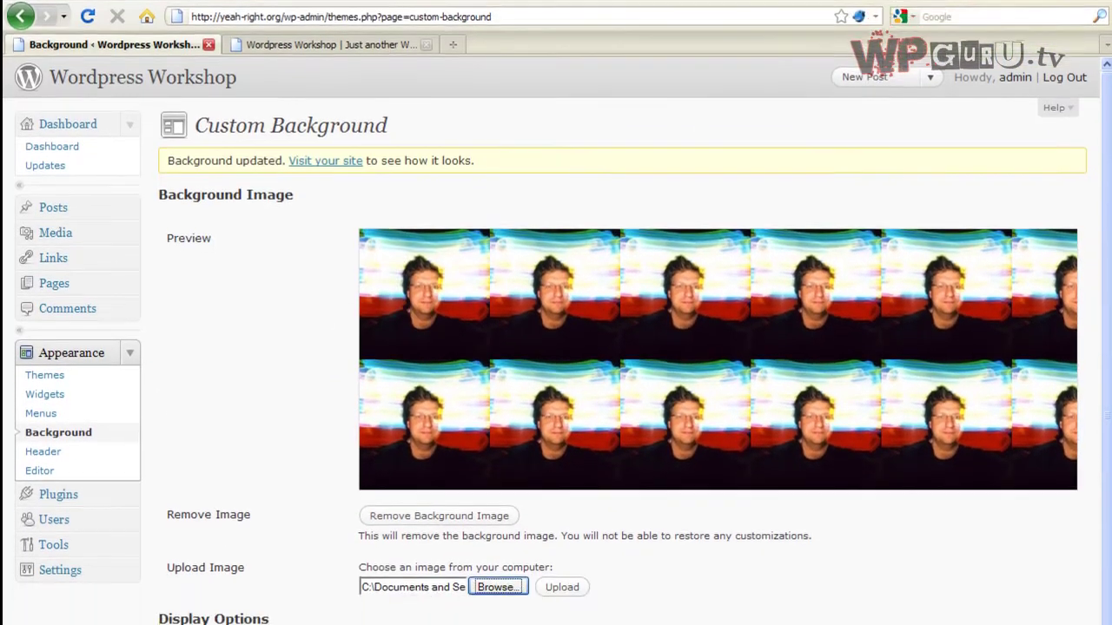
left_click(565, 562)
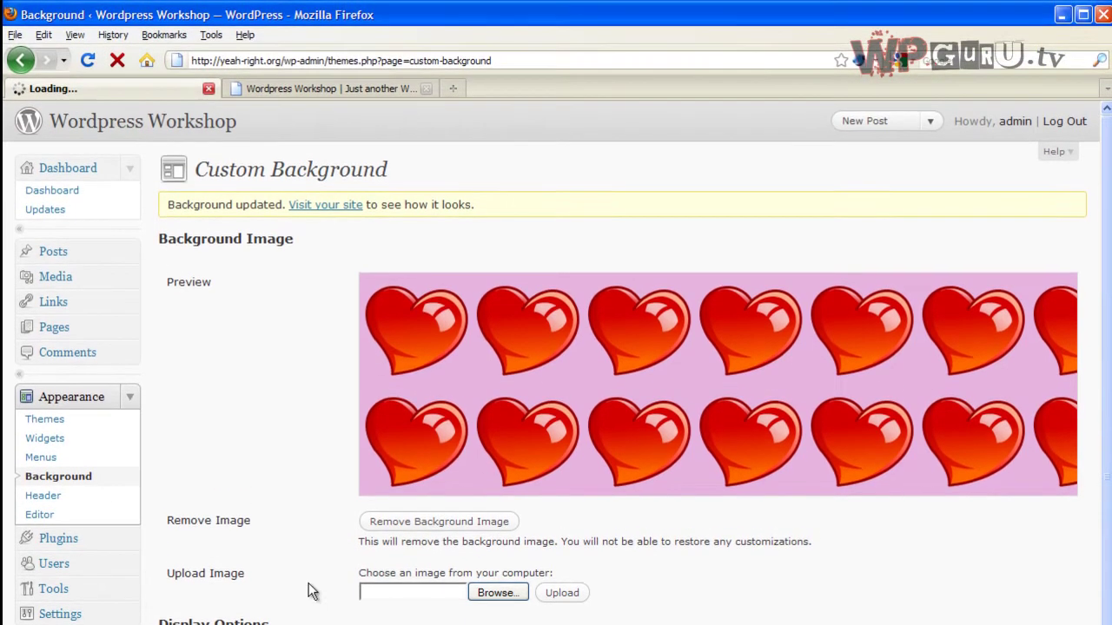
left_click(339, 87)
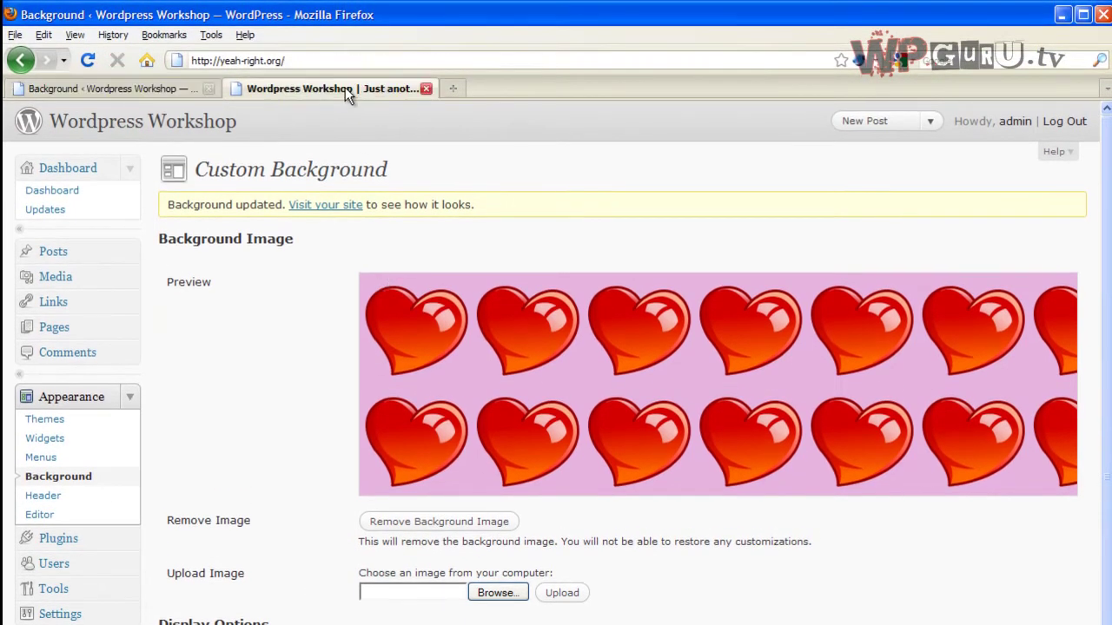
left_click(87, 60)
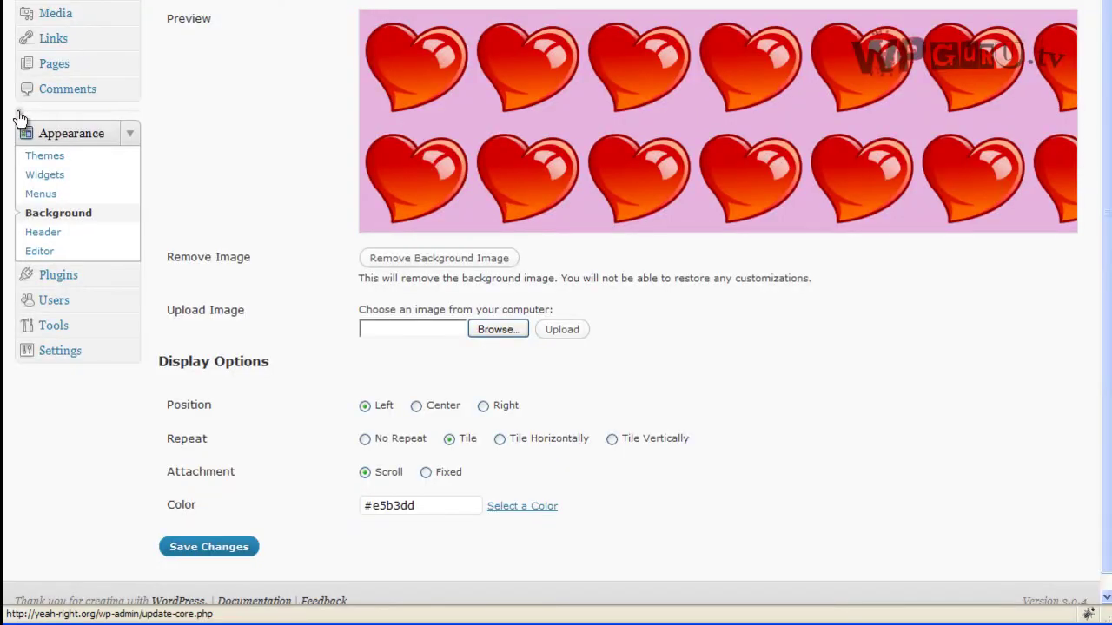
Set the background color behind the hearts to #b5b3e5, save it, and check it on the reloaded live site.
left_click(513, 509)
scroll(644, 488, "down", 2)
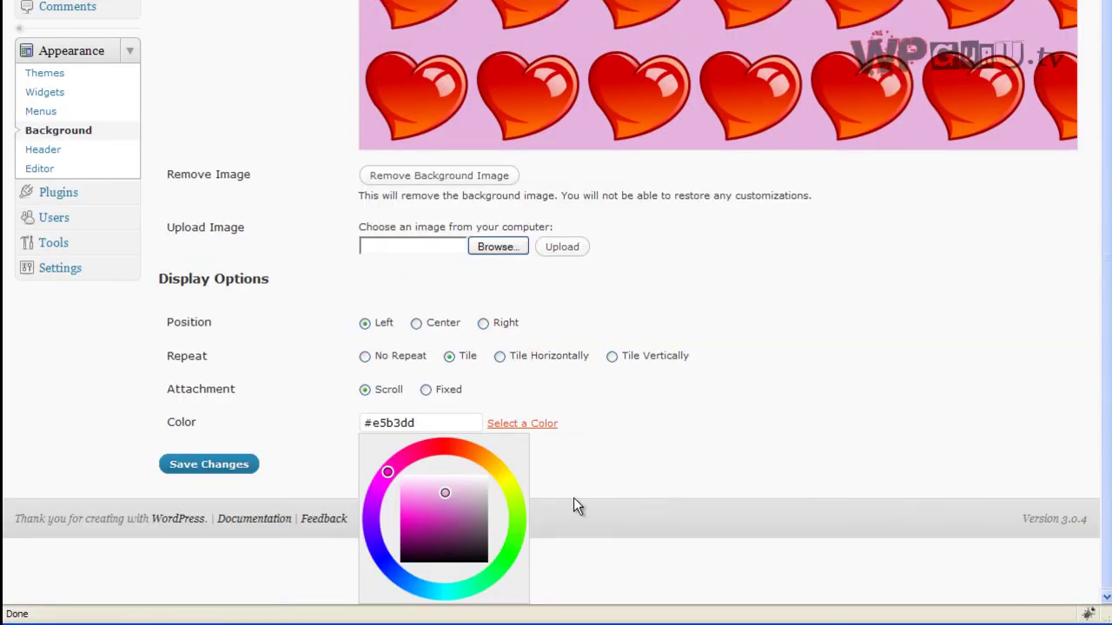
mouse_move(388, 471)
left_mouse_down()
mouse_move(372, 497)
mouse_move(369, 556)
left_mouse_up()
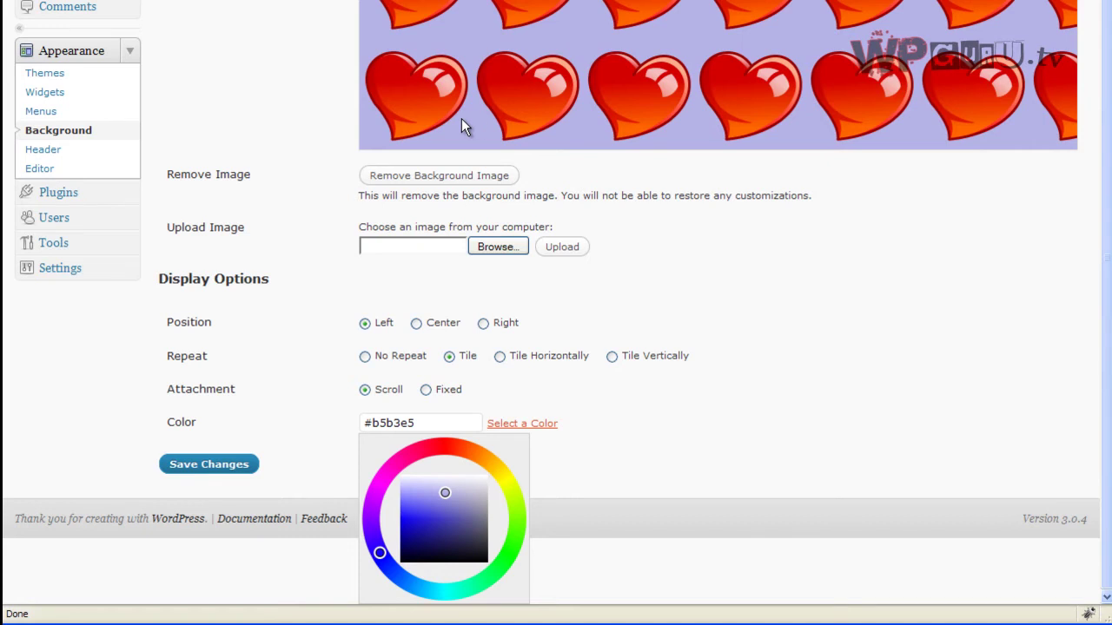
left_click(280, 406)
left_click(214, 532)
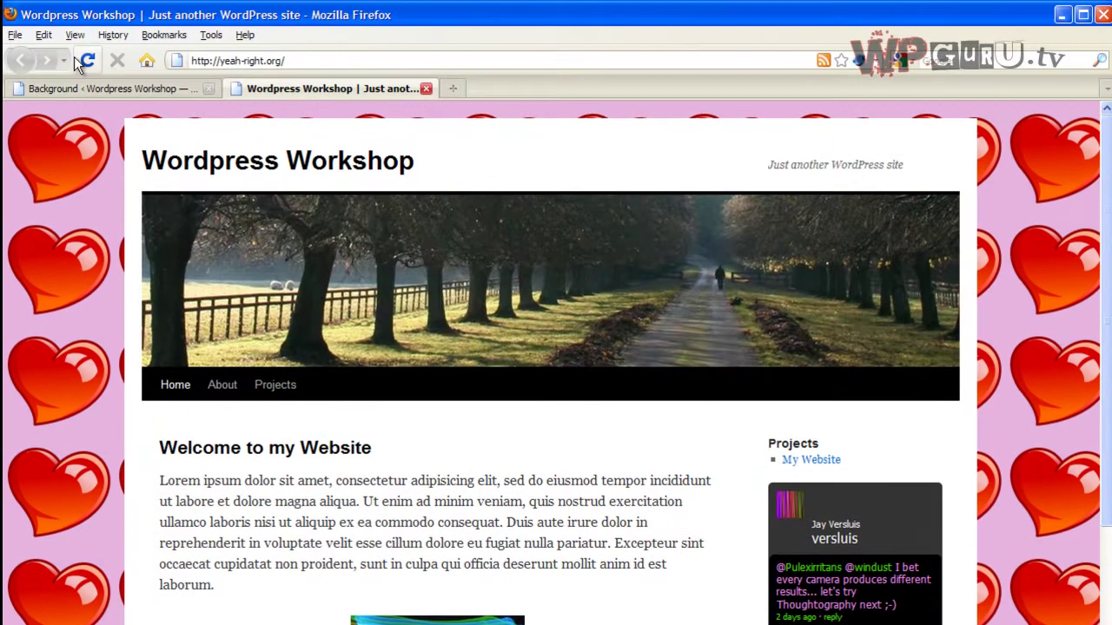
left_click(87, 60)
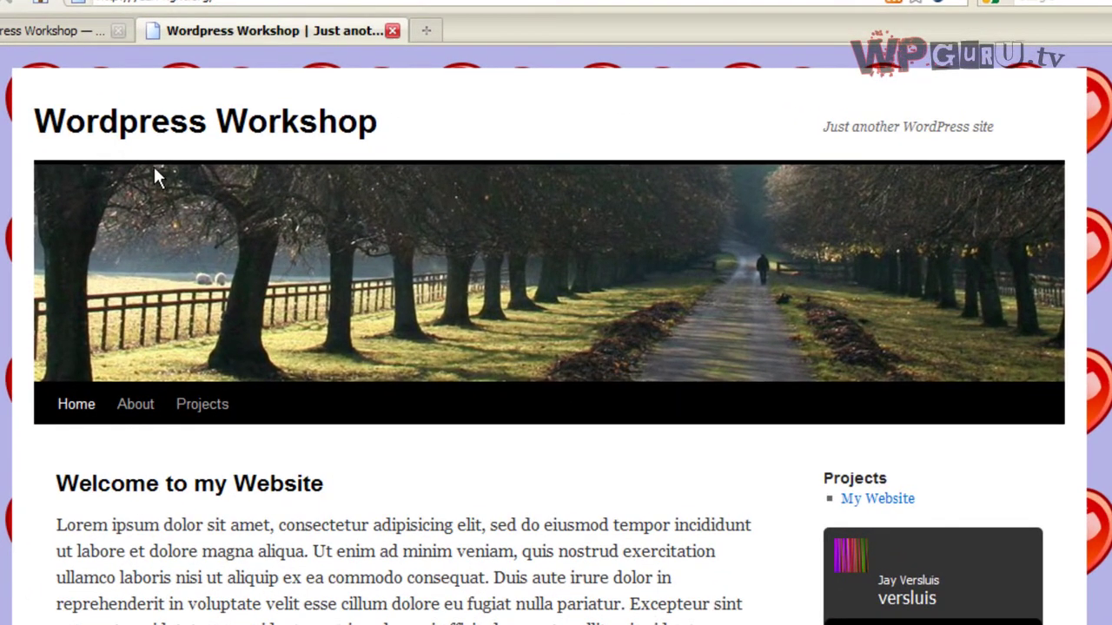
Choose the default header image with ink blots and the WordPress logo, save it, and check it on the reloaded live site.
left_click(49, 34)
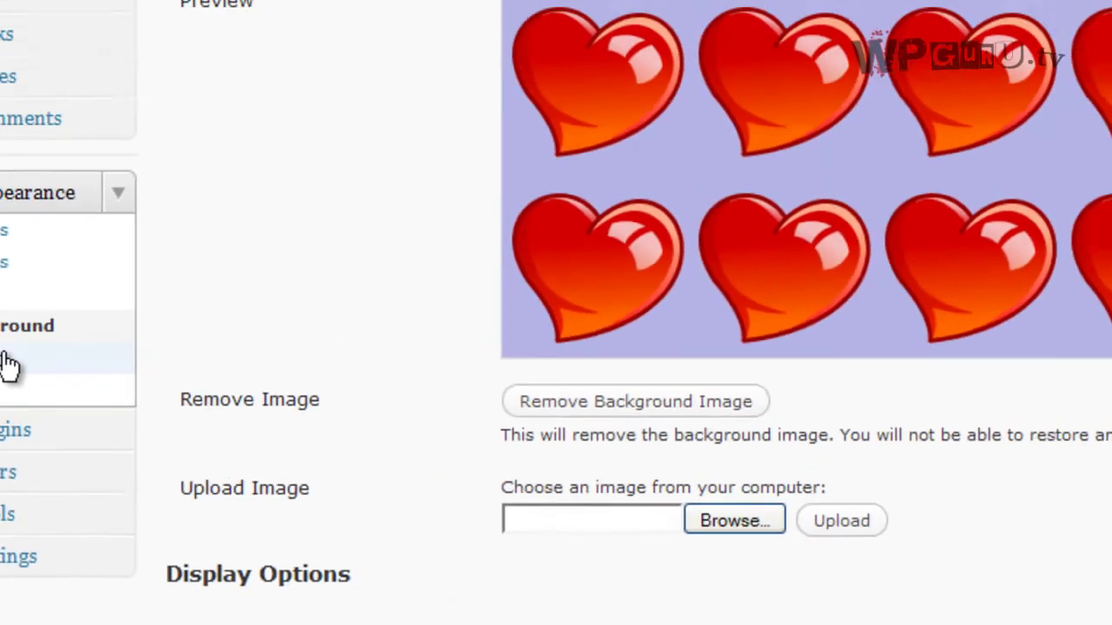
left_click(134, 295)
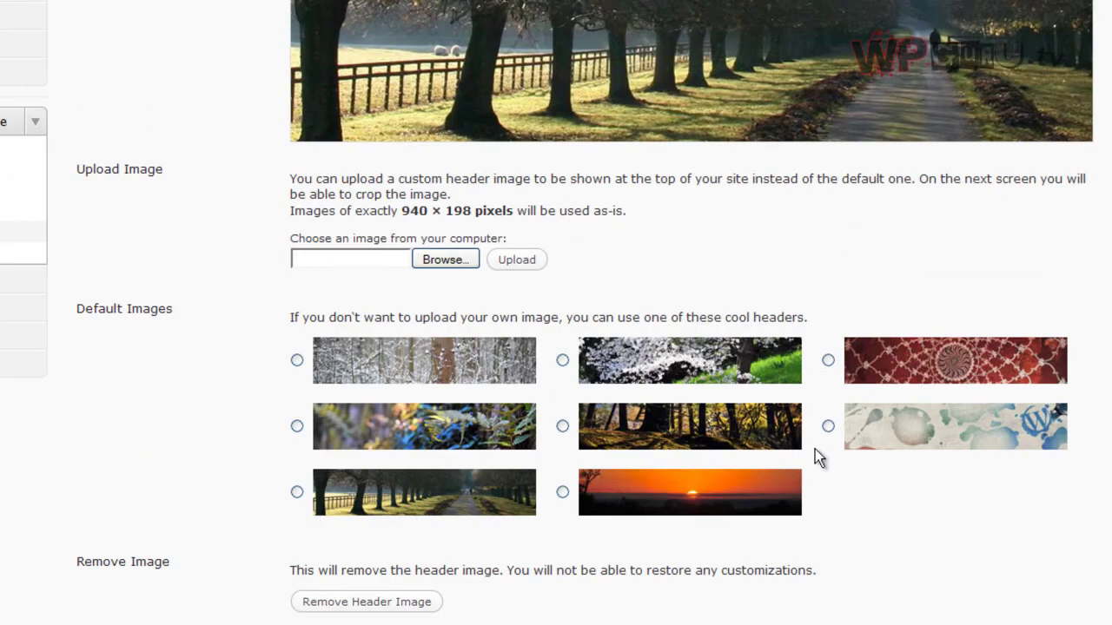
left_click(828, 427)
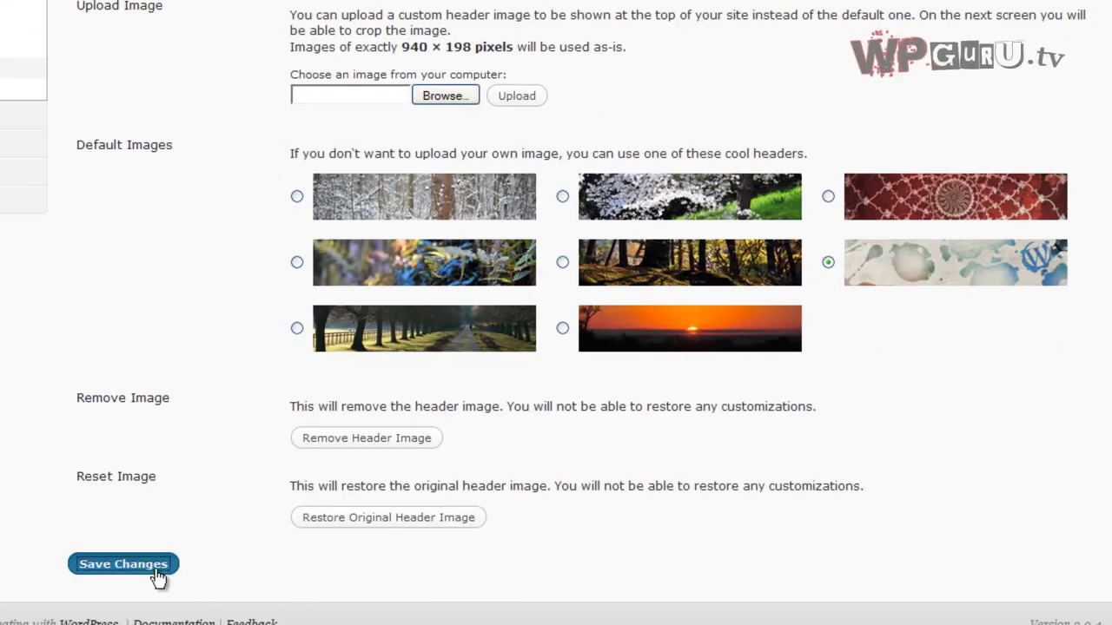
left_click(159, 575)
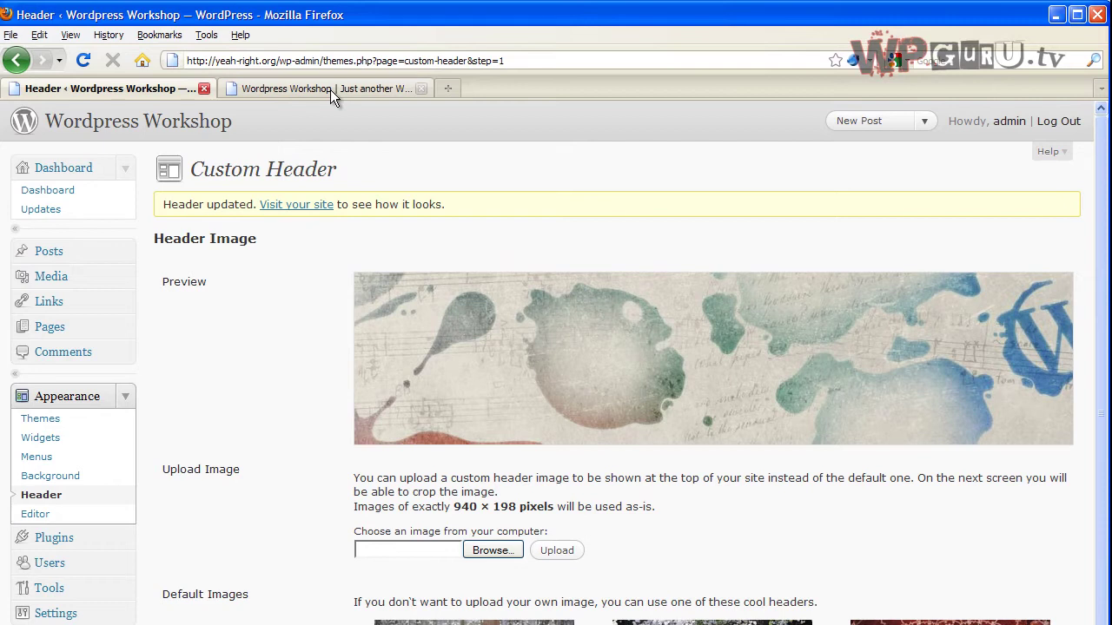
left_click(330, 90)
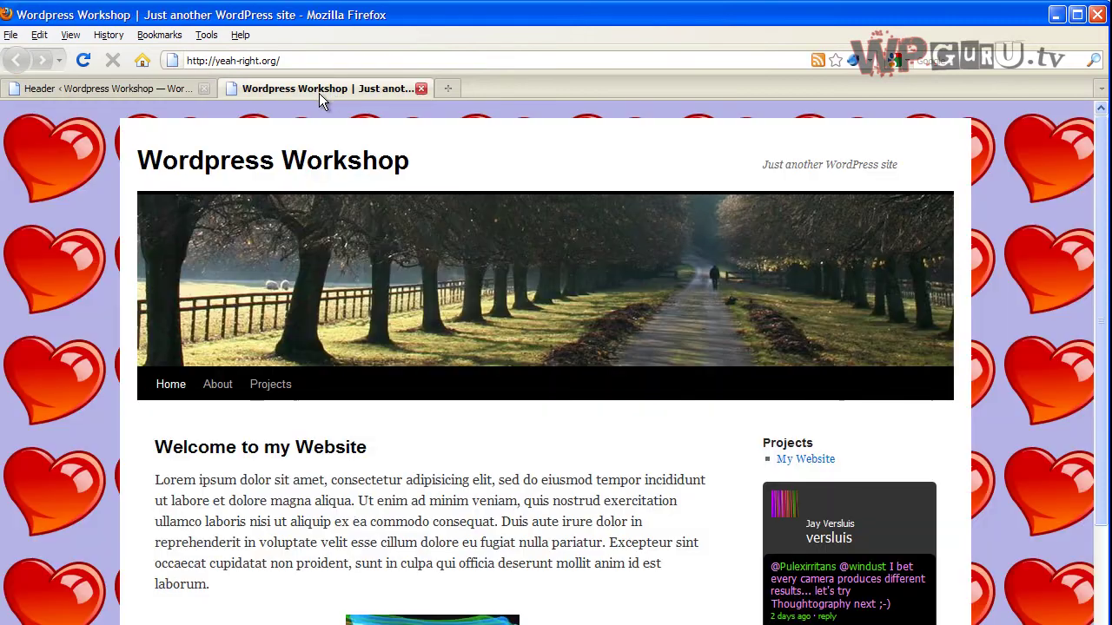
left_click(80, 61)
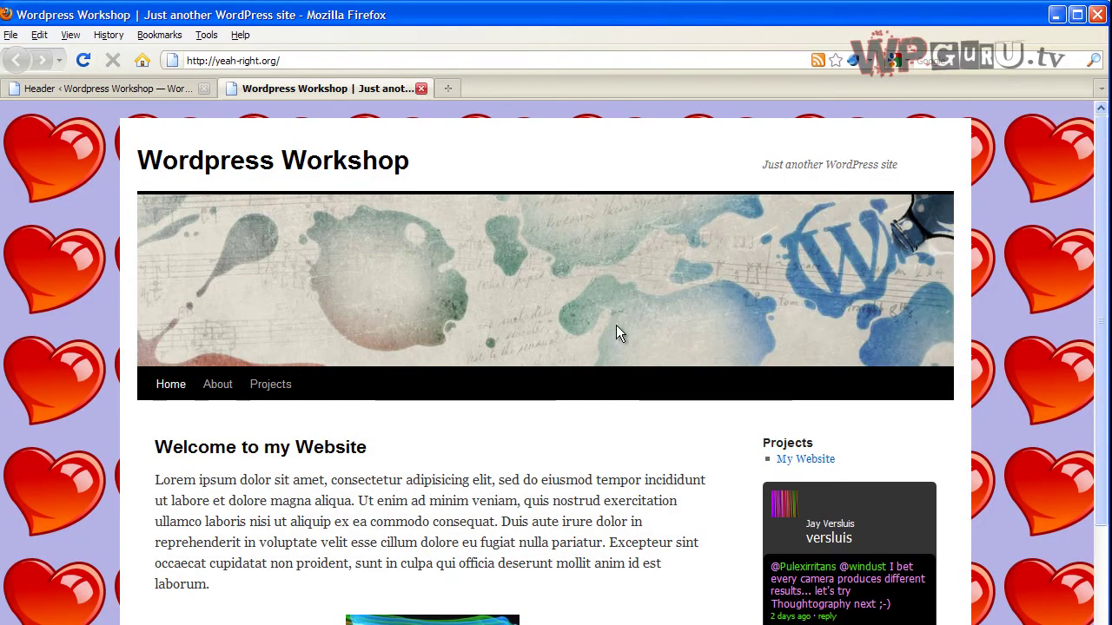
Upload Miami Sea Turles-23.jpg from the Pictures folder as the custom header image.
left_click(150, 87)
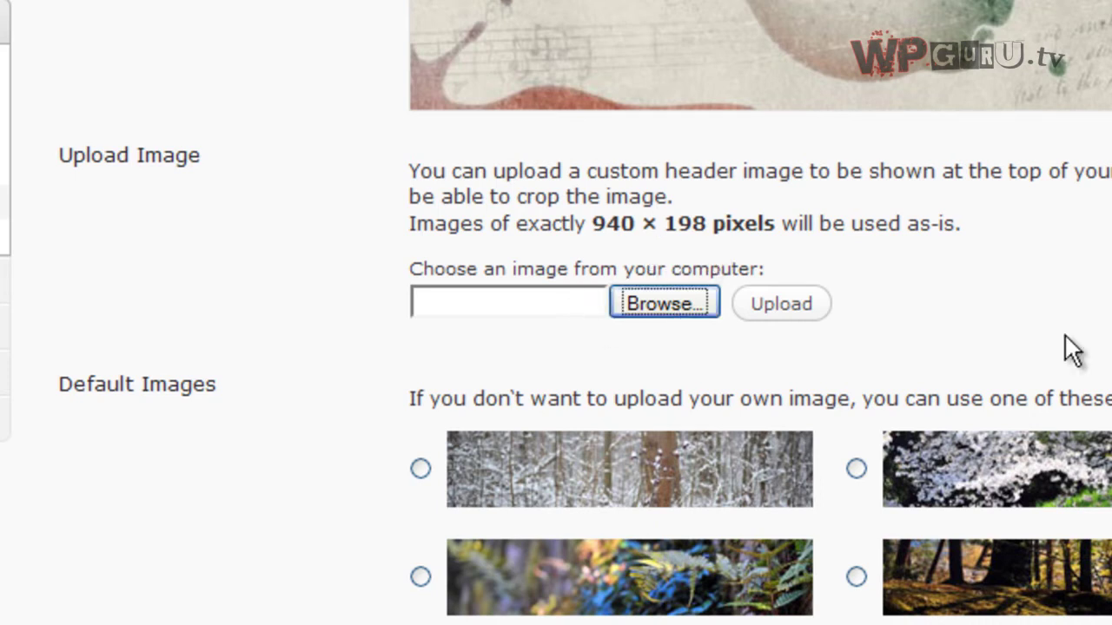
left_click(683, 304)
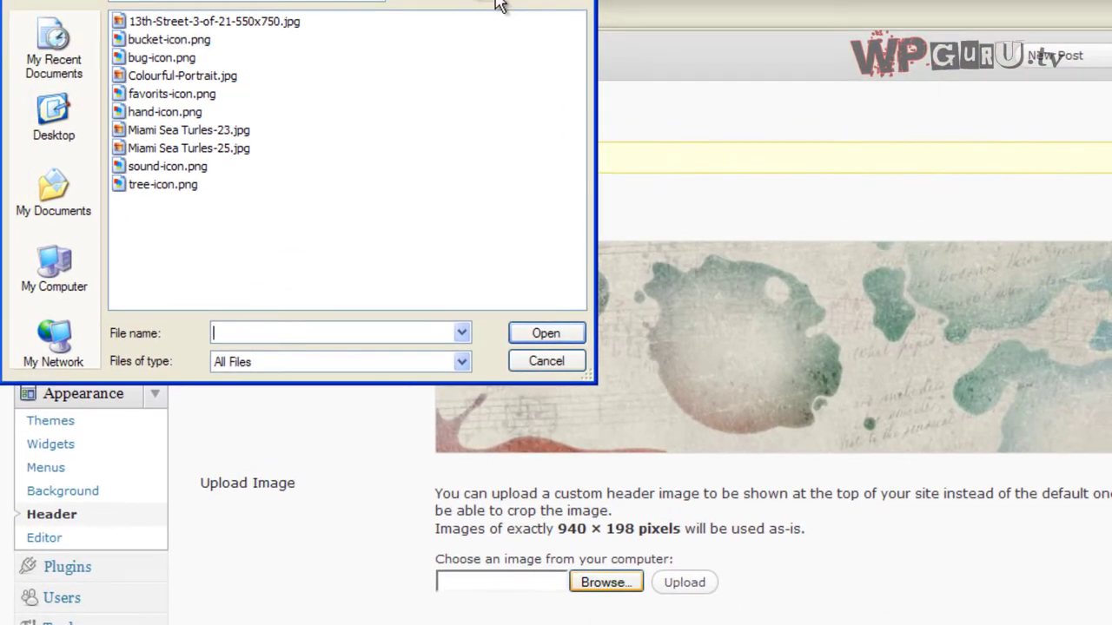
left_click(509, 12)
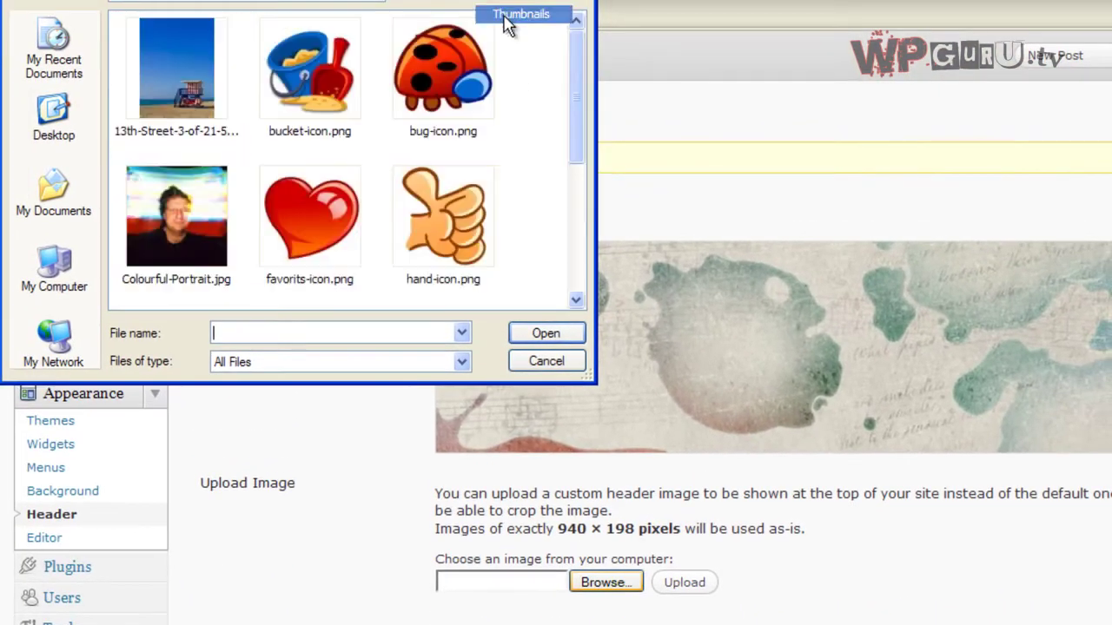
scroll(565, 130, "down", 3)
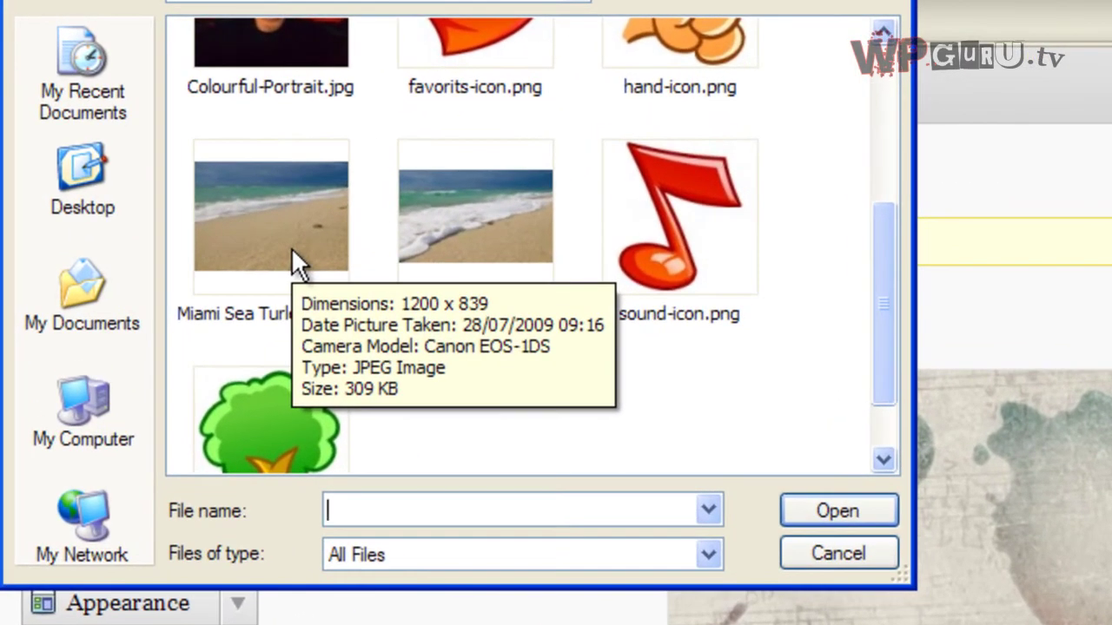
left_click(292, 253)
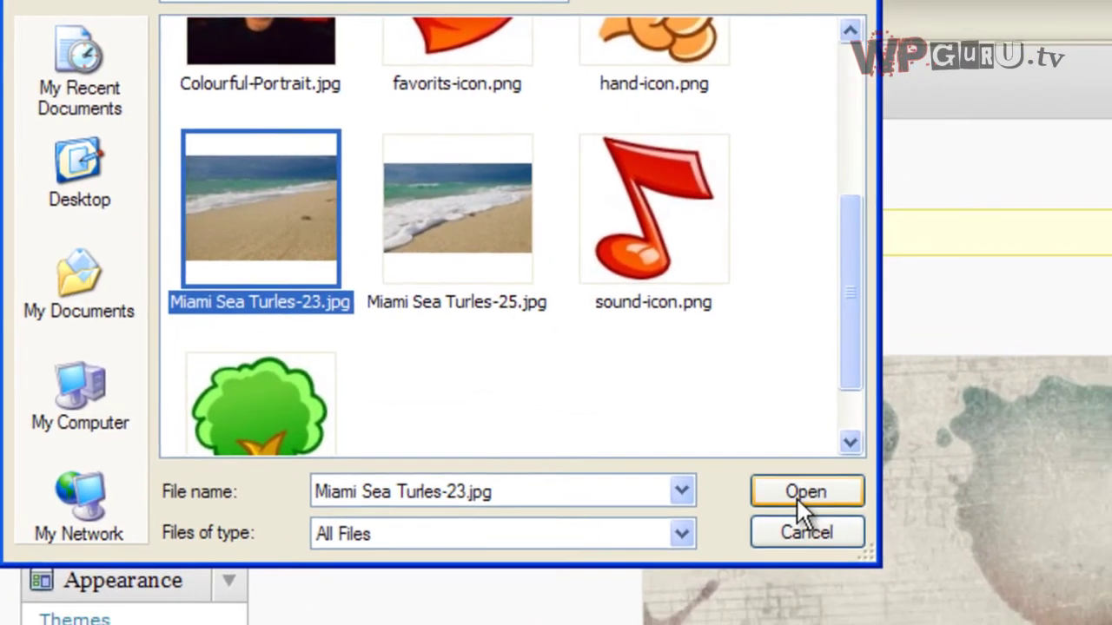
left_click(837, 511)
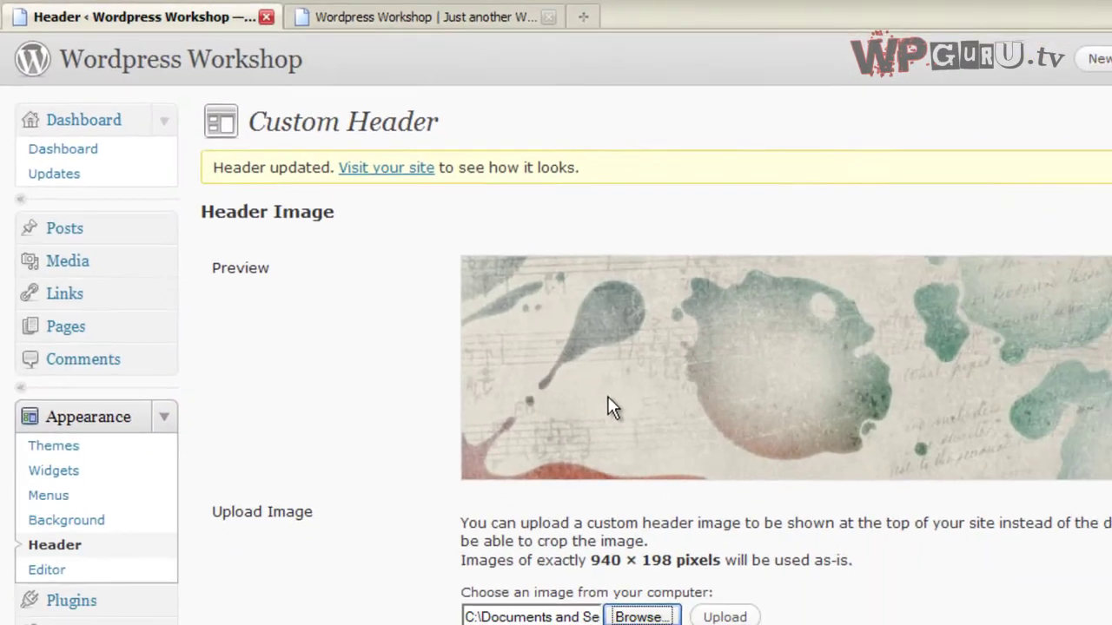
left_click(734, 619)
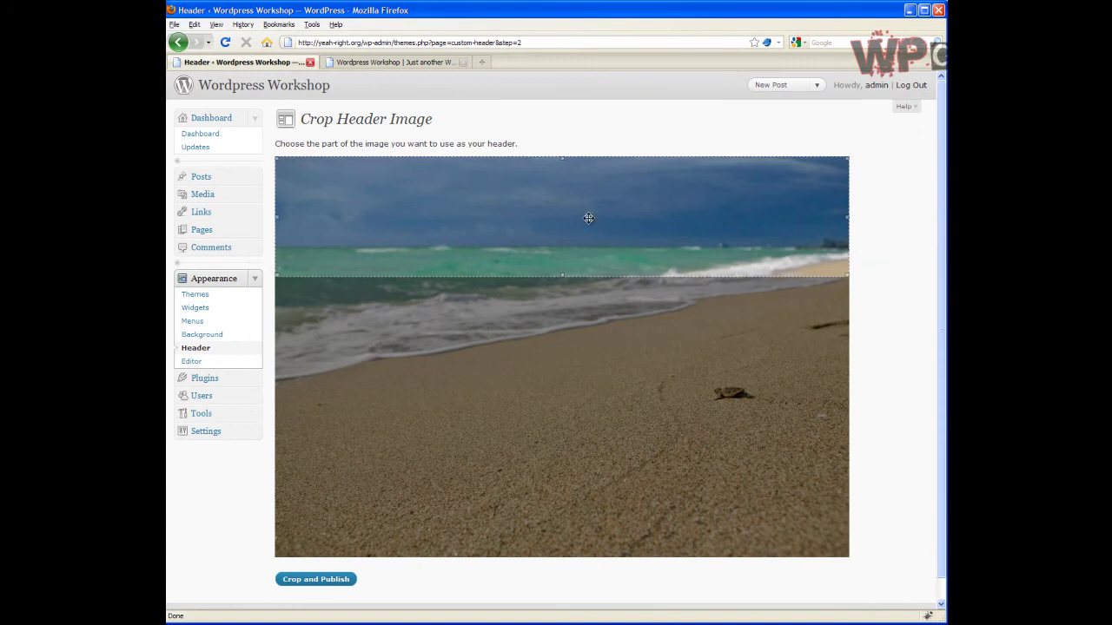
Crop the beach photo to a smaller strip of surf and sand including the turtle, publish it, and check the reloaded live site.
left_click_drag(608, 220, 618, 357)
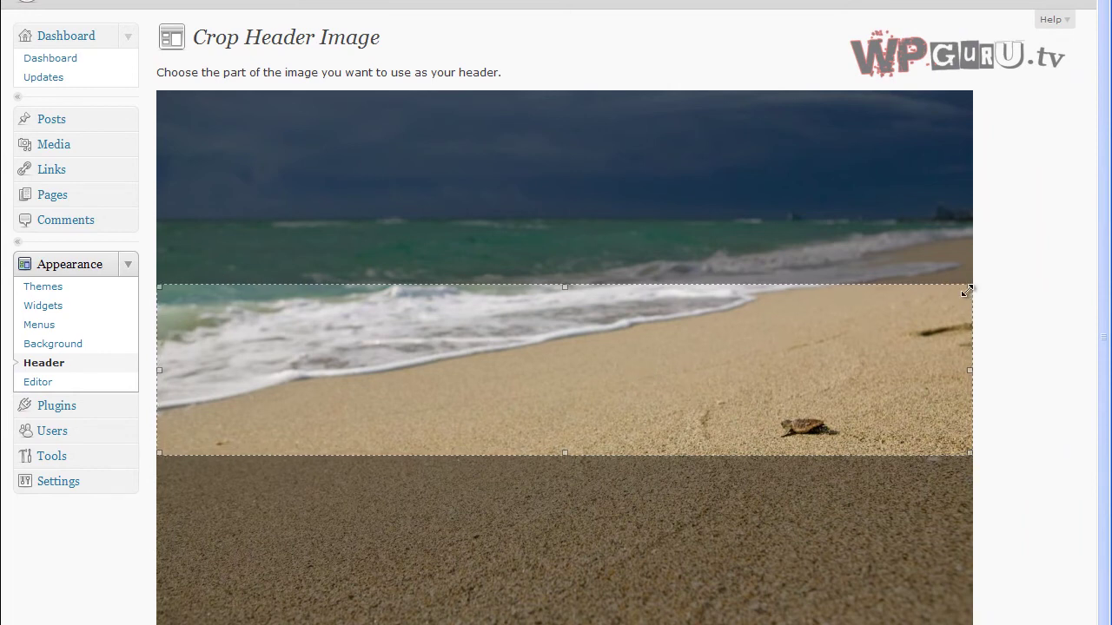
left_click_drag(969, 289, 895, 302)
left_click_drag(791, 356, 791, 360)
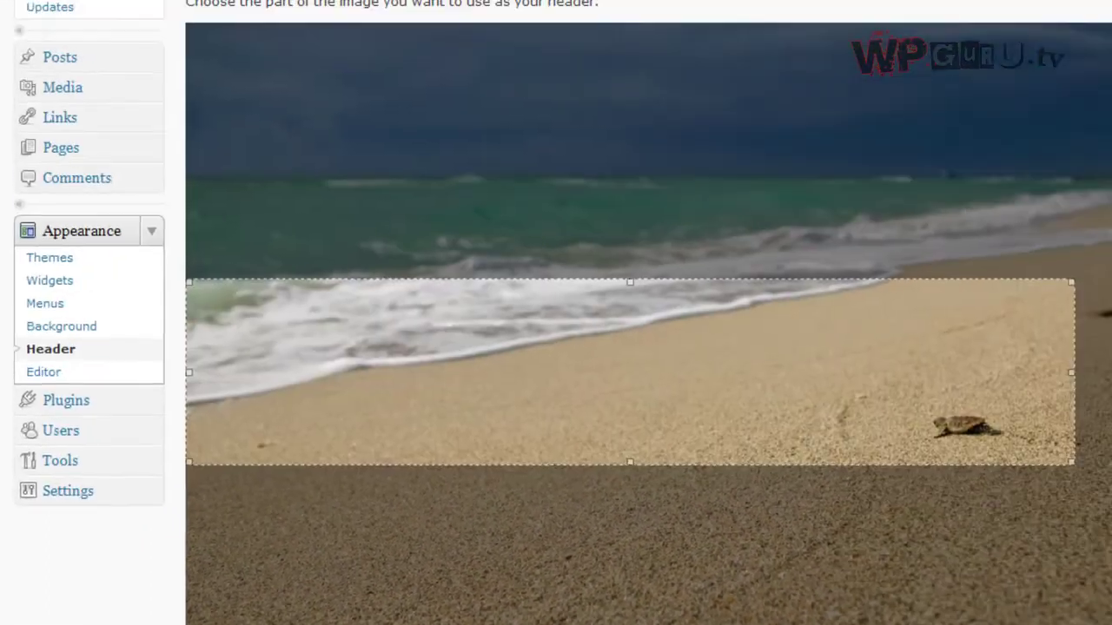
left_click(392, 584)
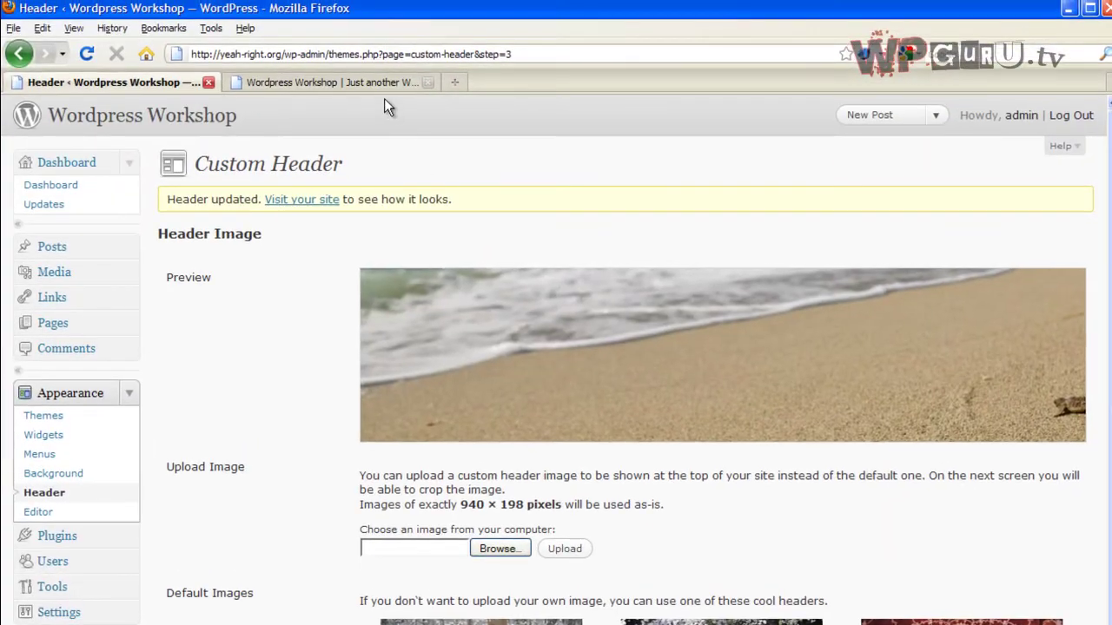
left_click(375, 85)
left_click(88, 53)
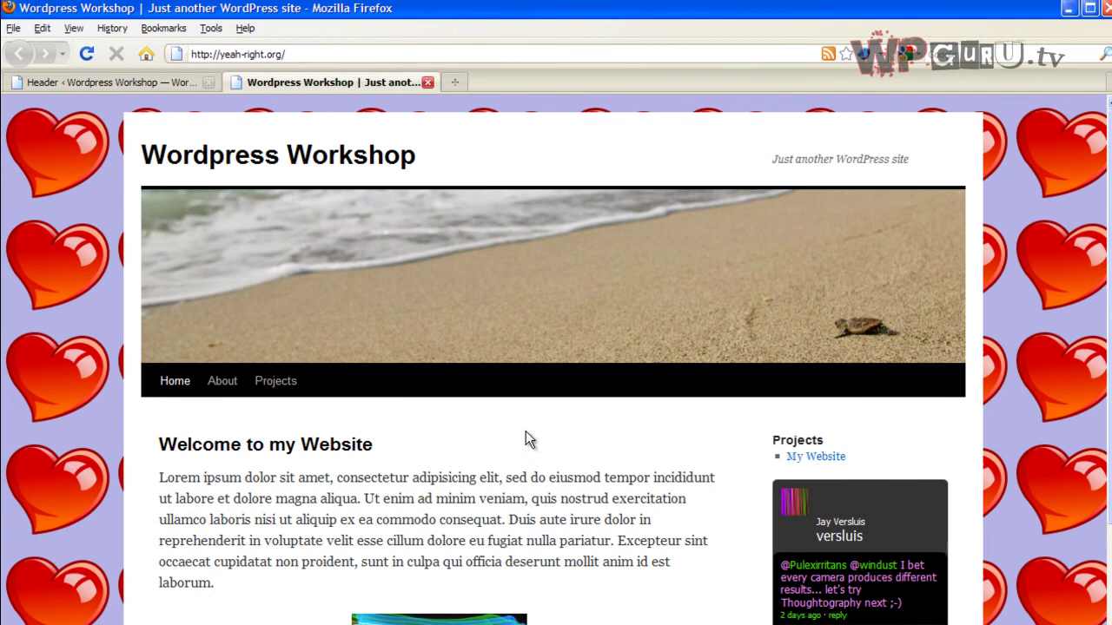